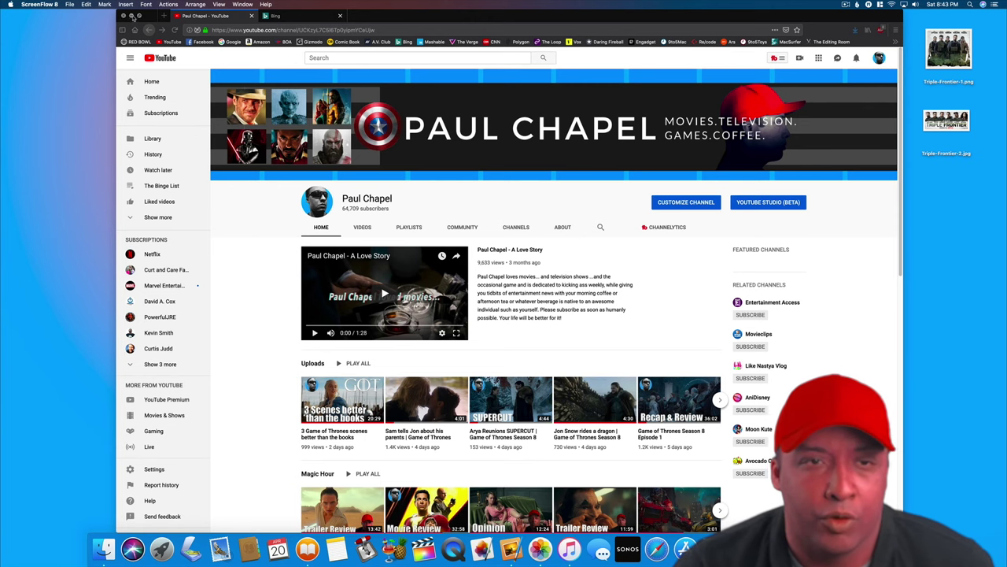
- Minimize the browser window, switch to Pixelmator and dismiss its file-opening dialog
click(131, 15)
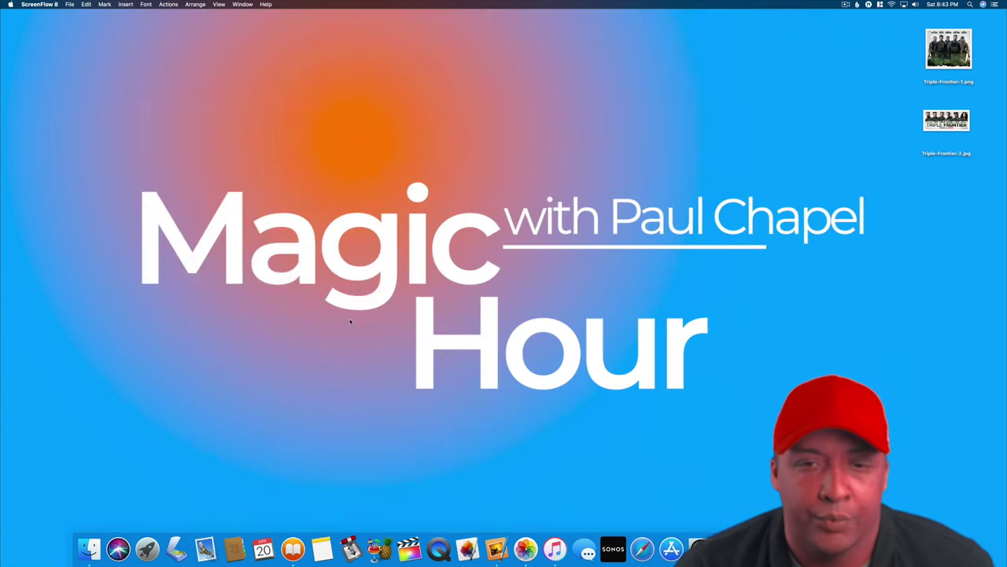
click(499, 547)
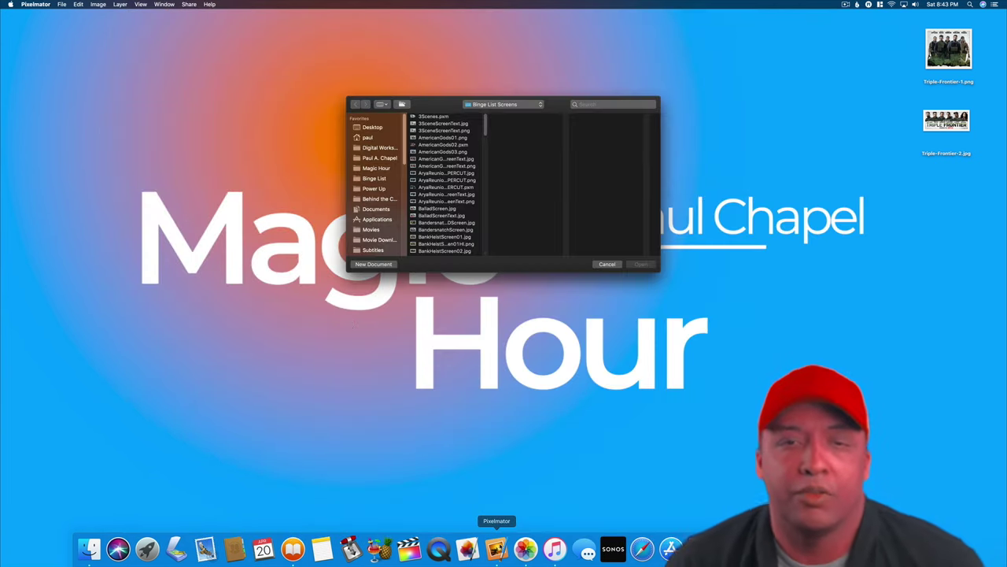
click(608, 265)
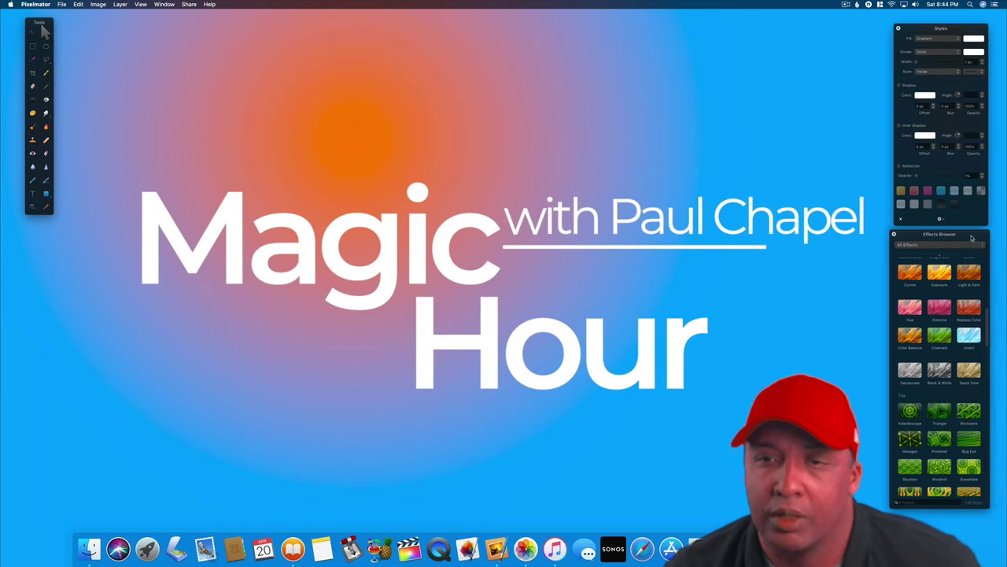
- Close the Effects Browser palette and leave Pixelmator for the Firefox window with the YouTube channel
mouse_move(957, 234)
mouse_down()
mouse_move(927, 238)
mouse_move(968, 245)
mouse_move(951, 242)
mouse_up()
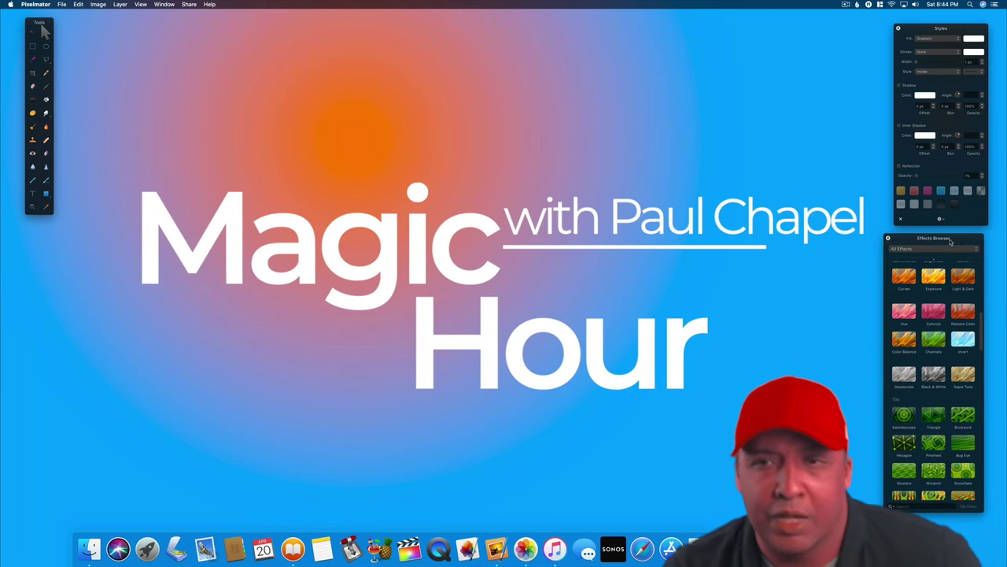
click(887, 239)
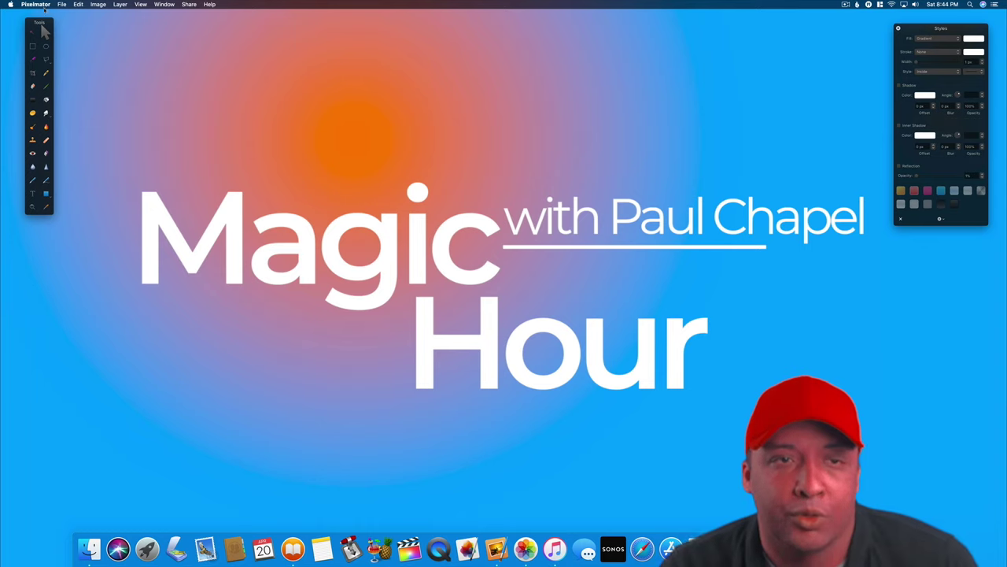
click(44, 6)
click(47, 76)
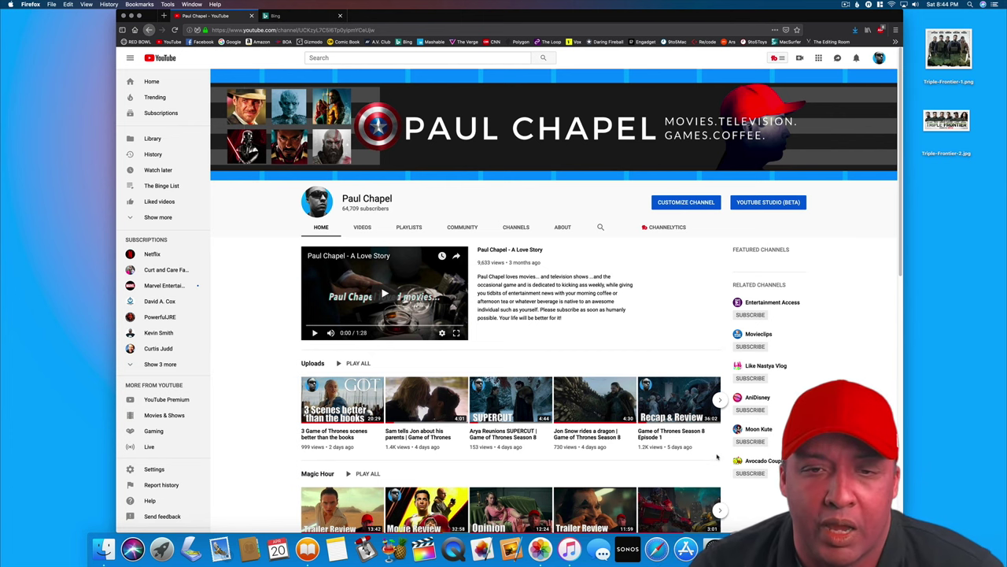
- Open the Triple Frontier movie review from The Binge List row on the YouTube channel page
scroll(716, 452, down, 2)
scroll(718, 456, down, 1)
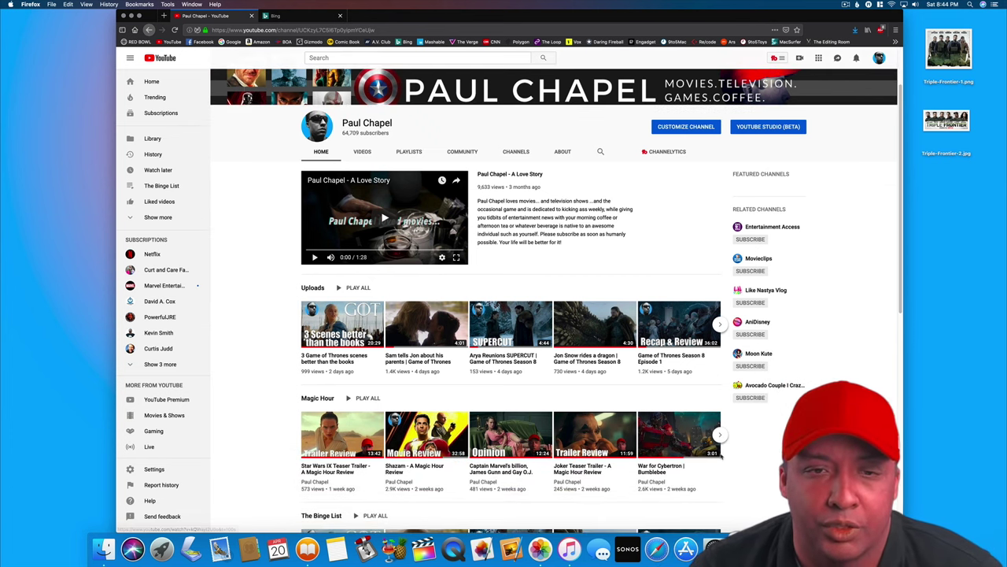
scroll(718, 457, down, 2)
click(719, 452)
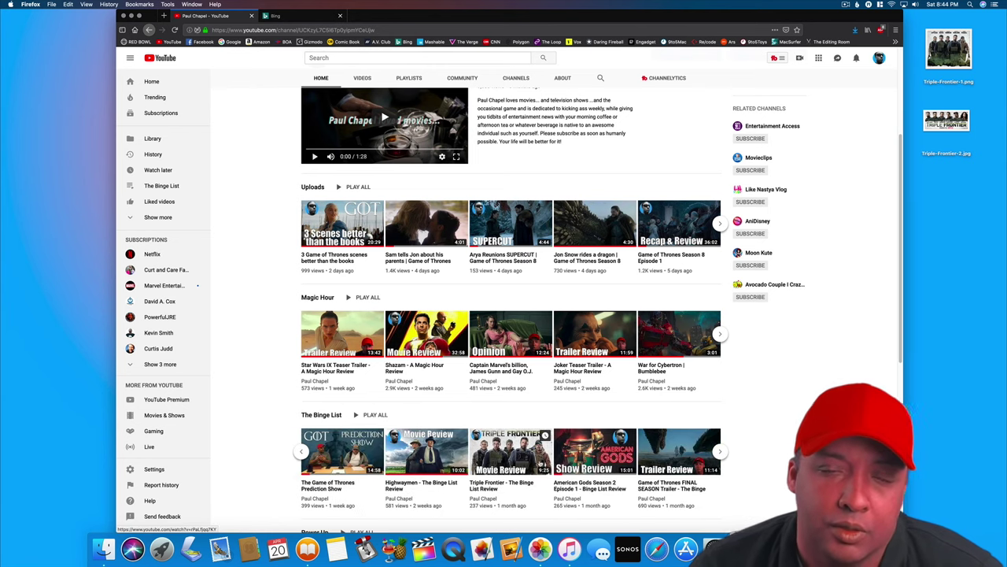
click(528, 458)
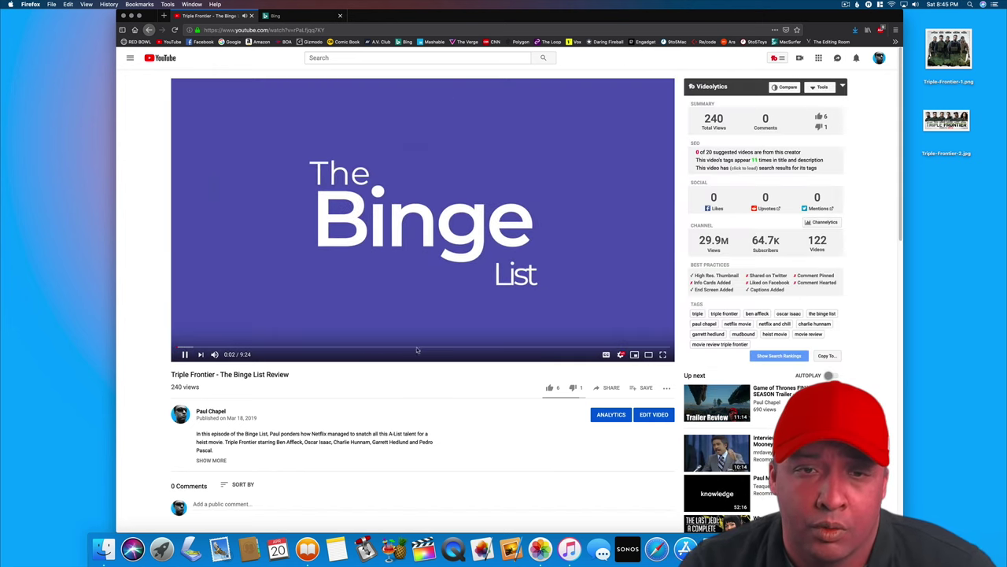
- Skip about halfway into the review video, pause it at 4:37 and examine the set's computer screens in full screen
click(417, 347)
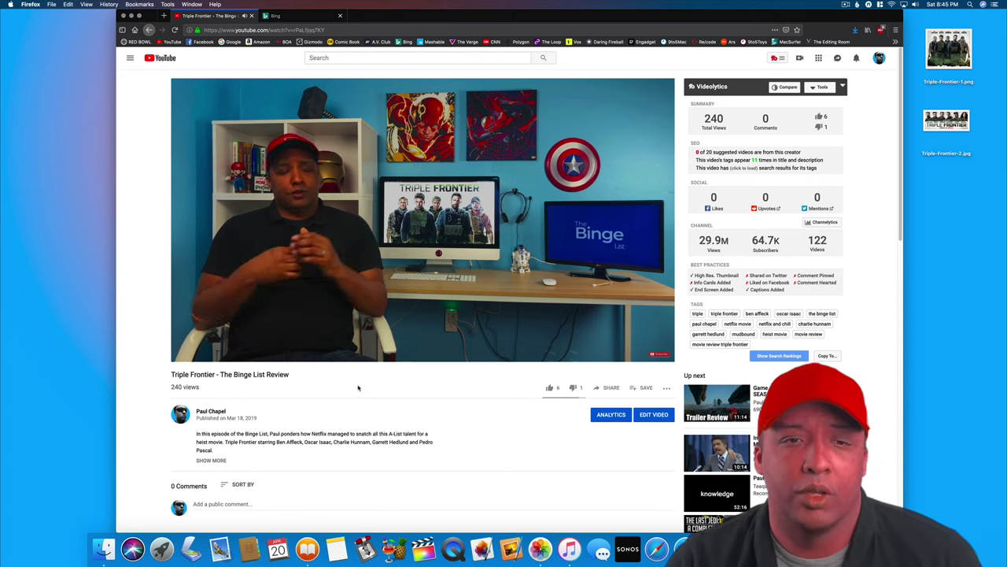
click(186, 354)
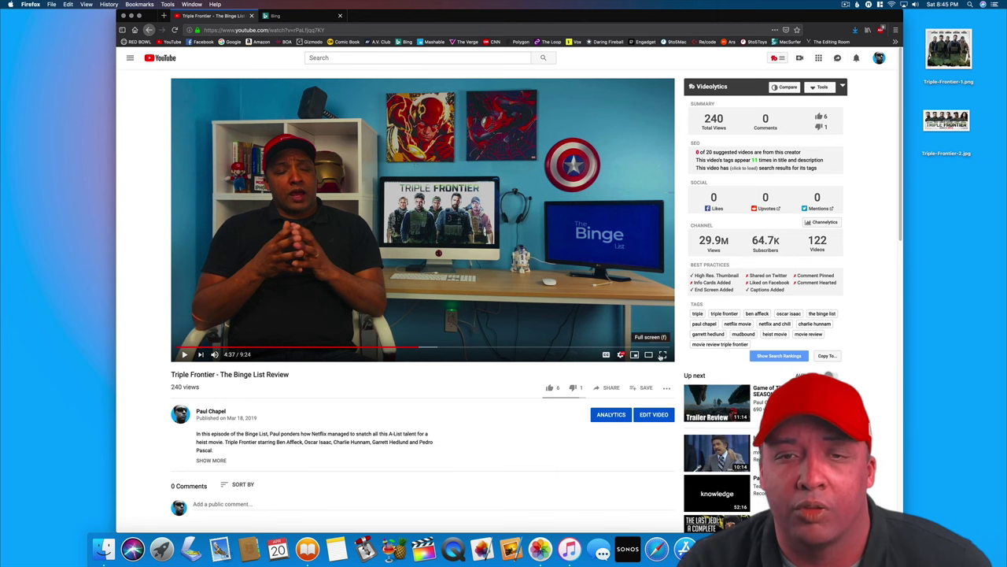
click(662, 356)
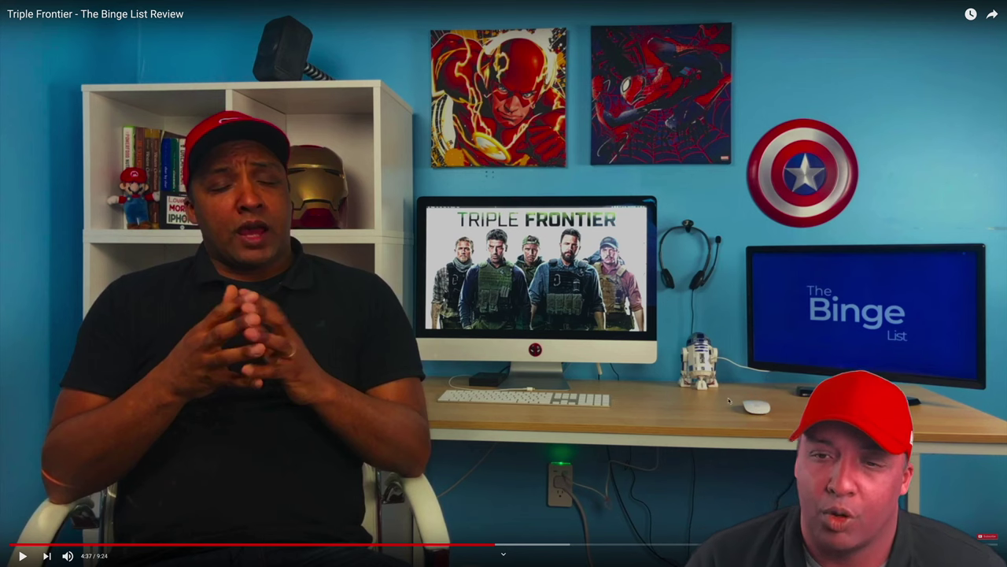
mouse_move(987, 538)
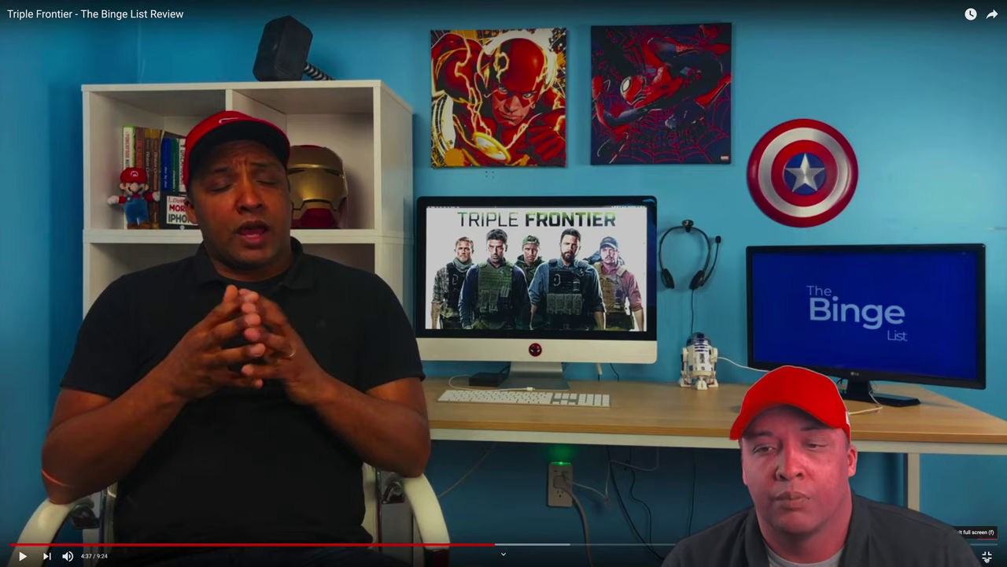
click(987, 556)
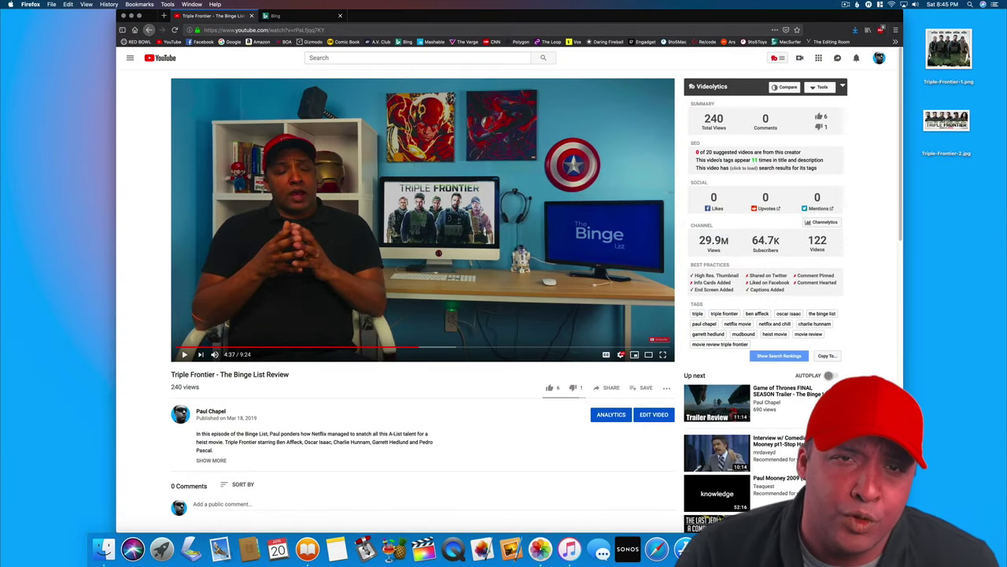
- Search Bing for "triple frontier movie" and show the image results
click(296, 17)
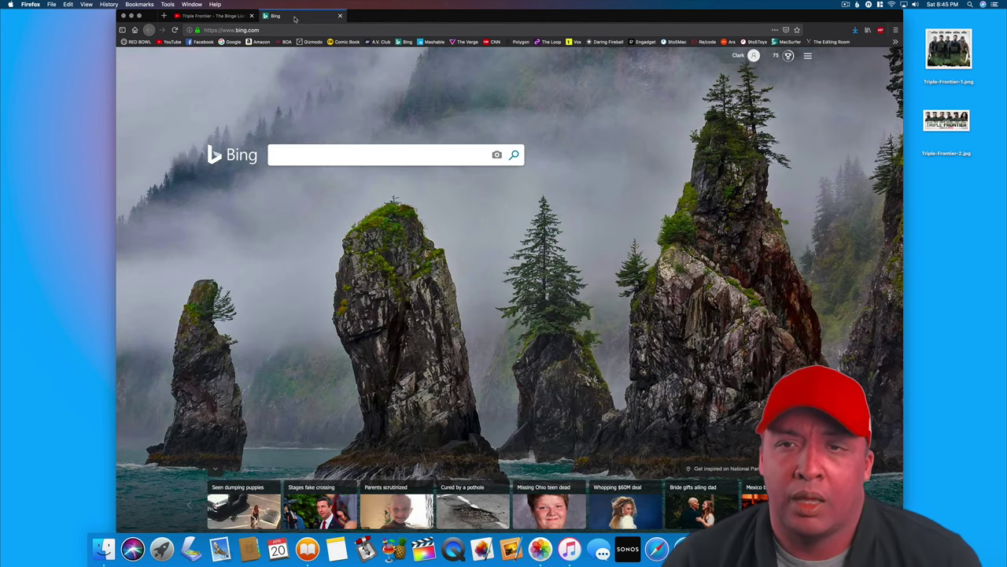
click(313, 150)
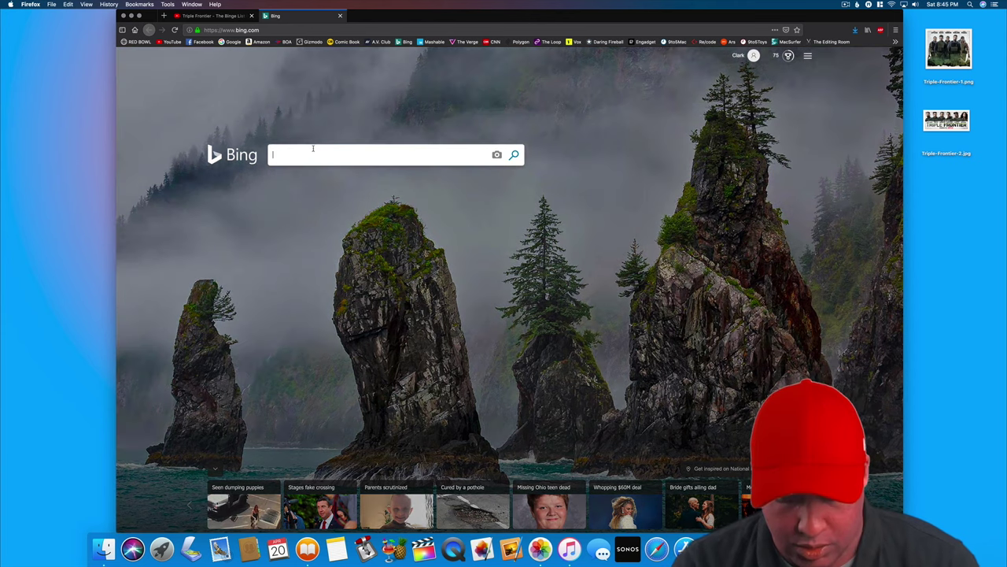
text(Triple)
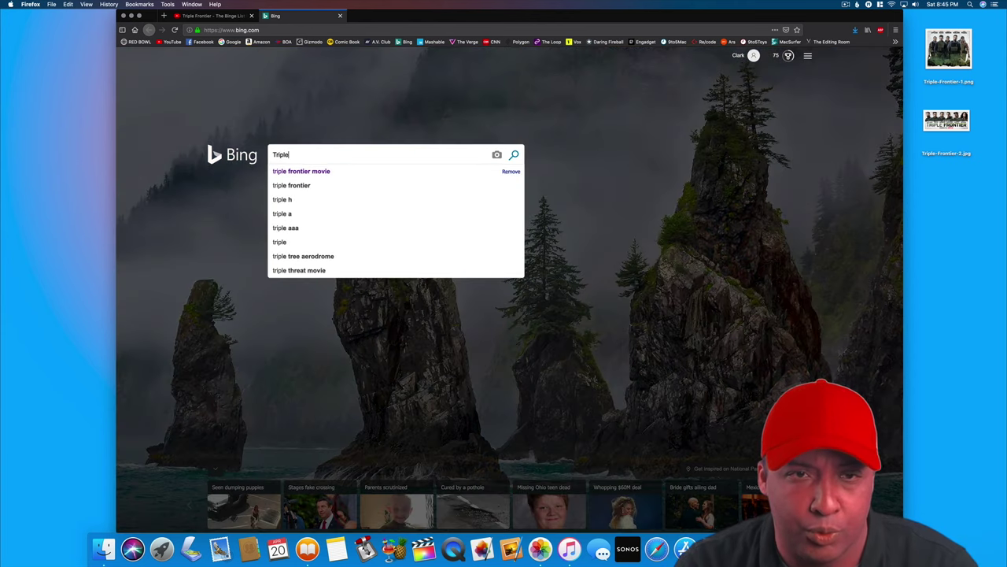
click(314, 170)
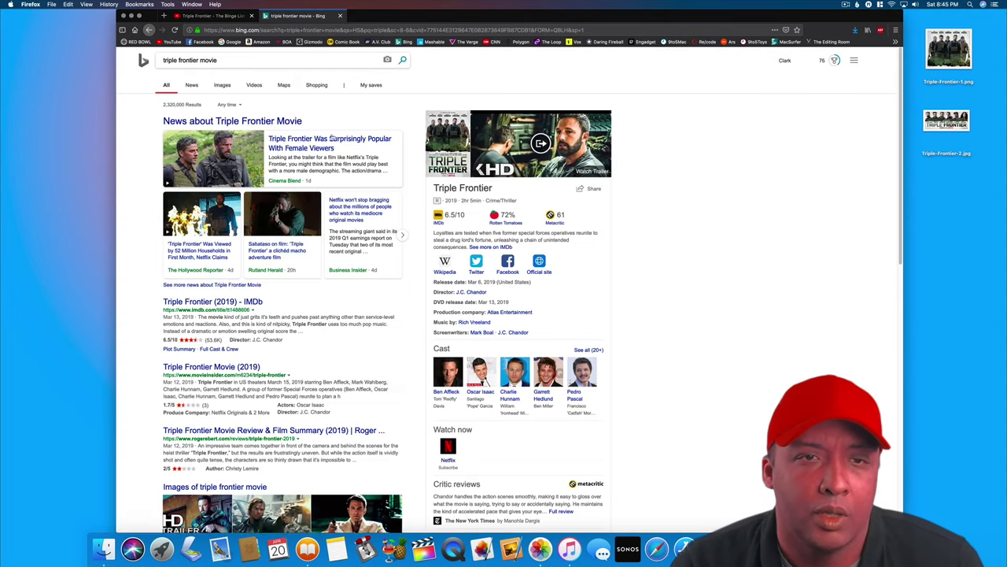
click(224, 88)
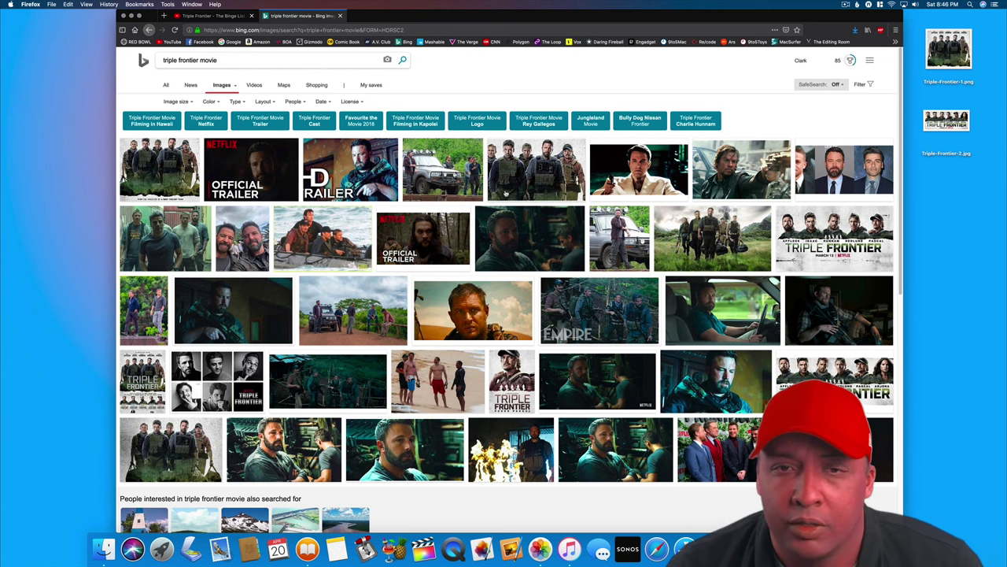
- Browse the image results and preview the wide Triple Frontier banner with six cast members
scroll(507, 195, down, 5)
scroll(511, 201, down, 5)
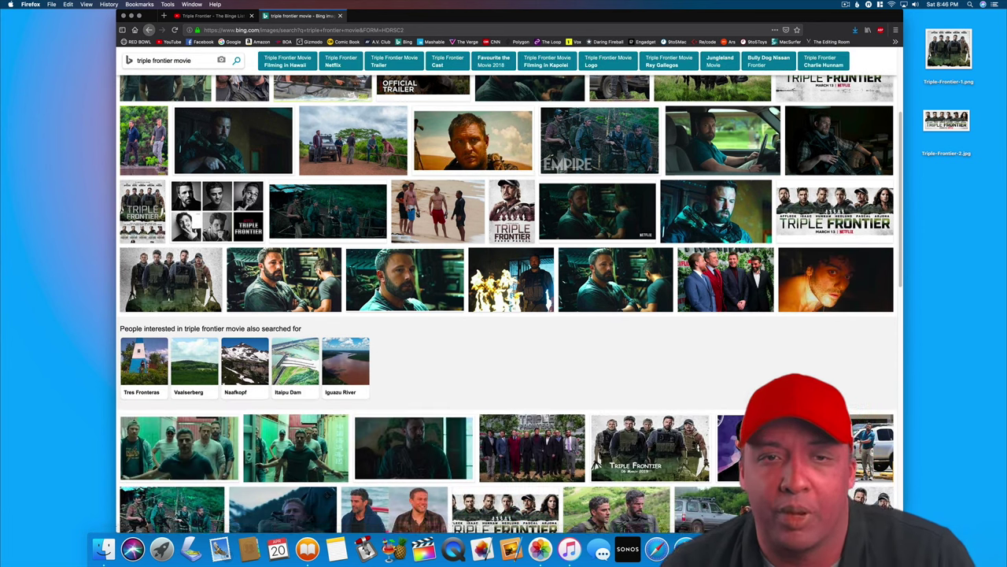
scroll(516, 206, down, 5)
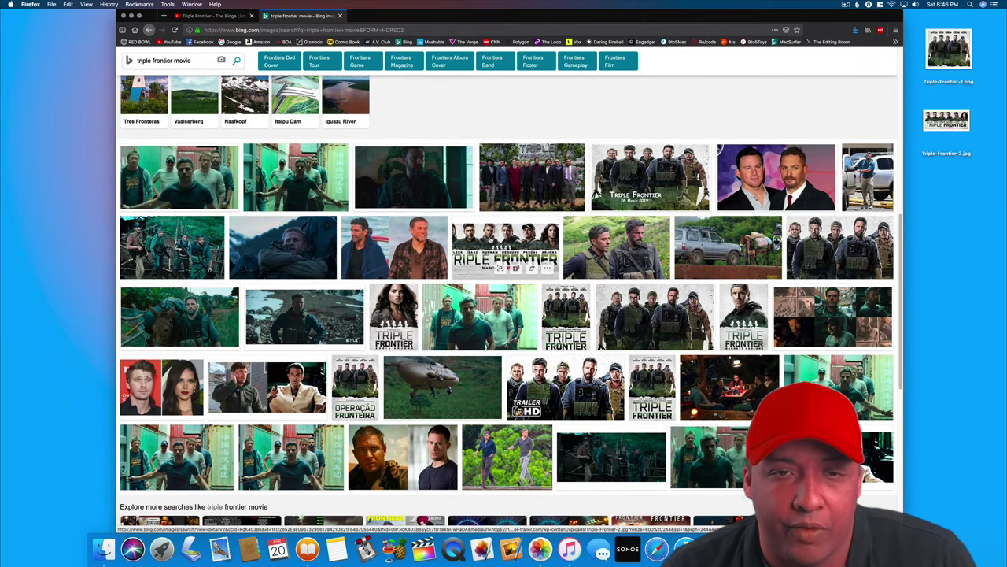
click(504, 240)
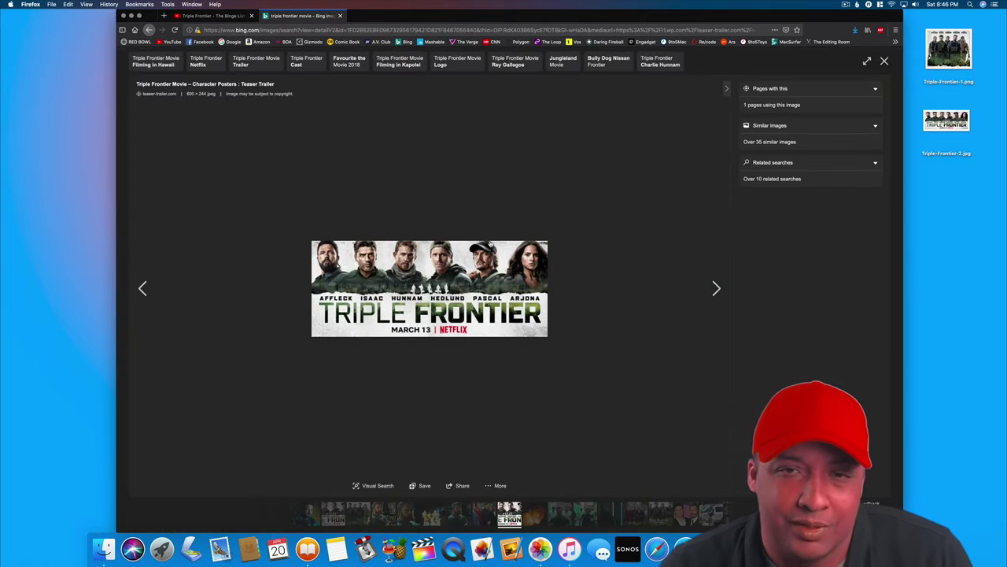
click(884, 61)
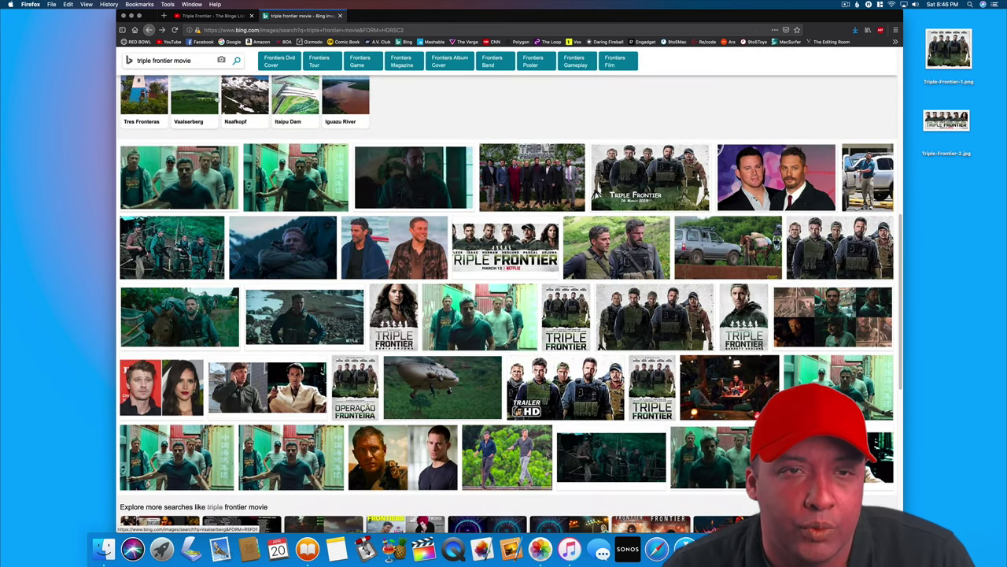
- Filter the image results to Extra large and examine the pixel dimensions of the pictures
scroll(258, 104, up, 10)
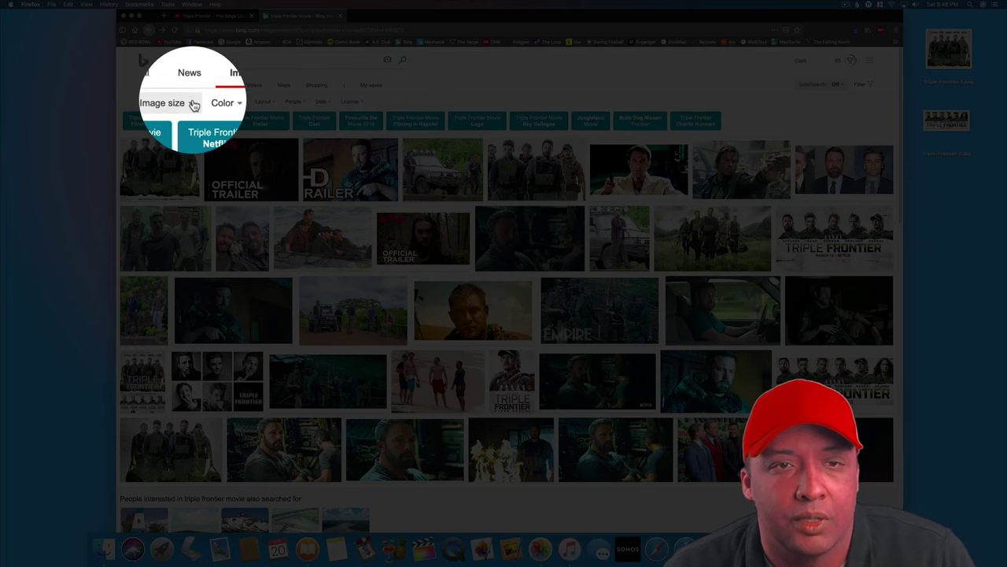
click(188, 102)
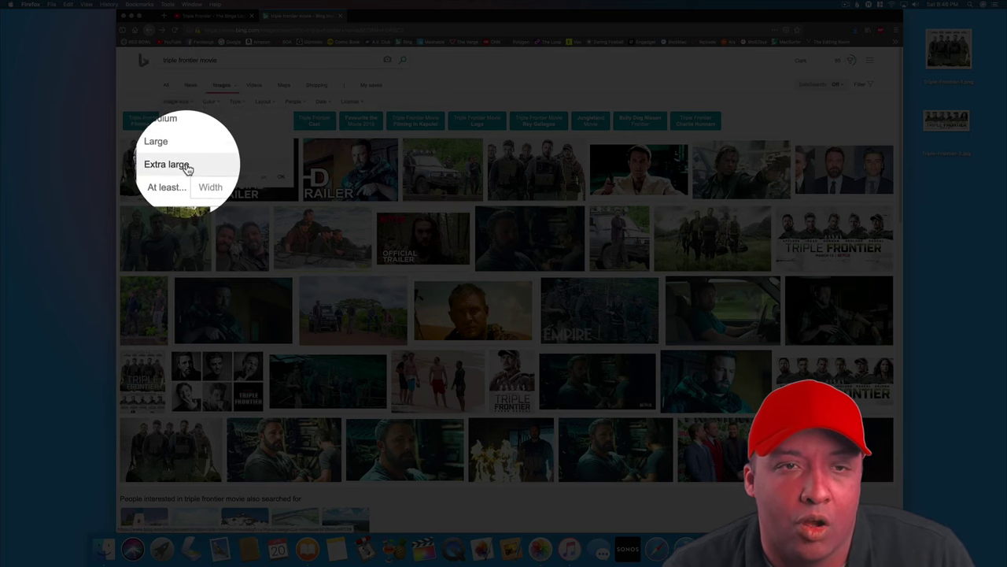
click(187, 166)
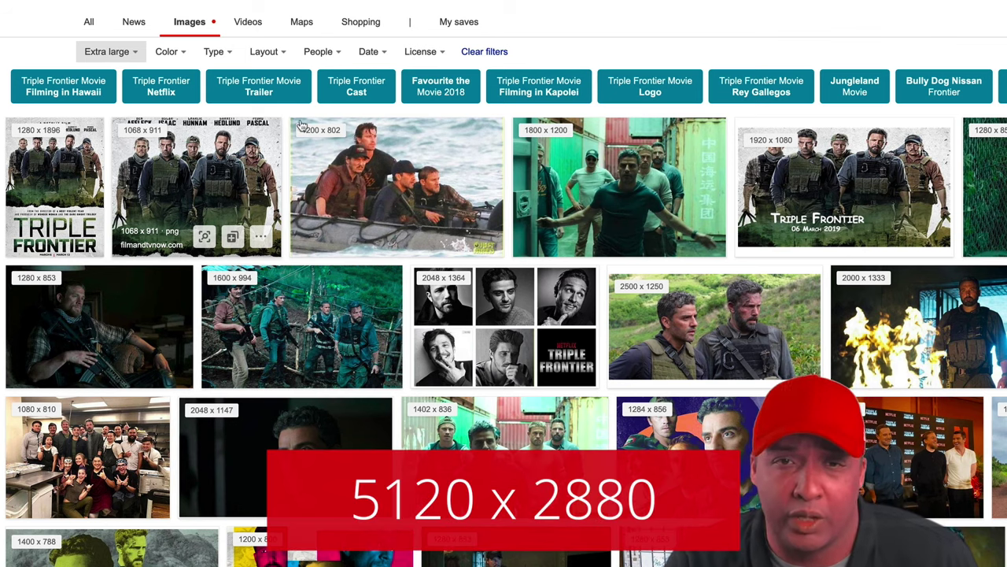
mouse_move(401, 242)
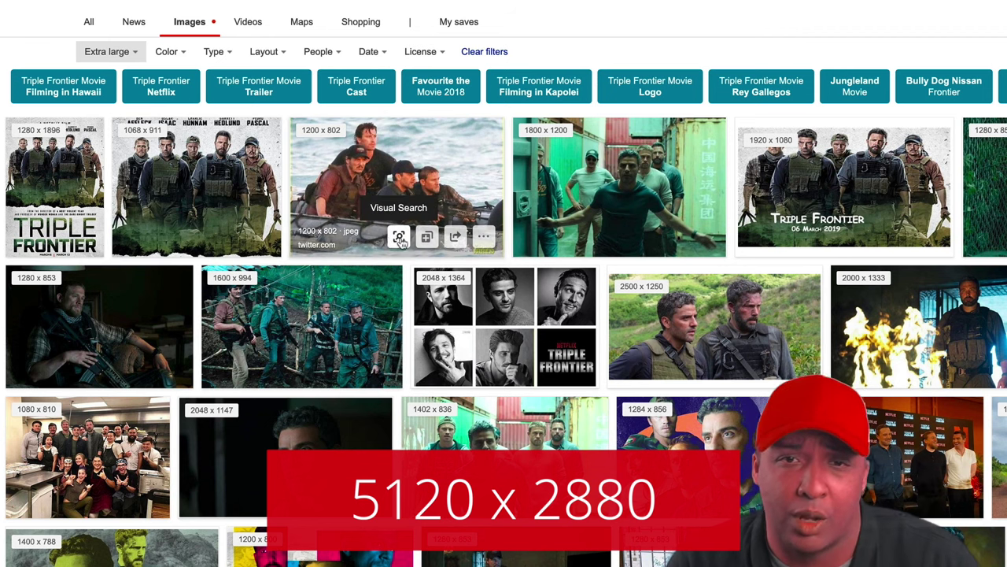
mouse_move(880, 204)
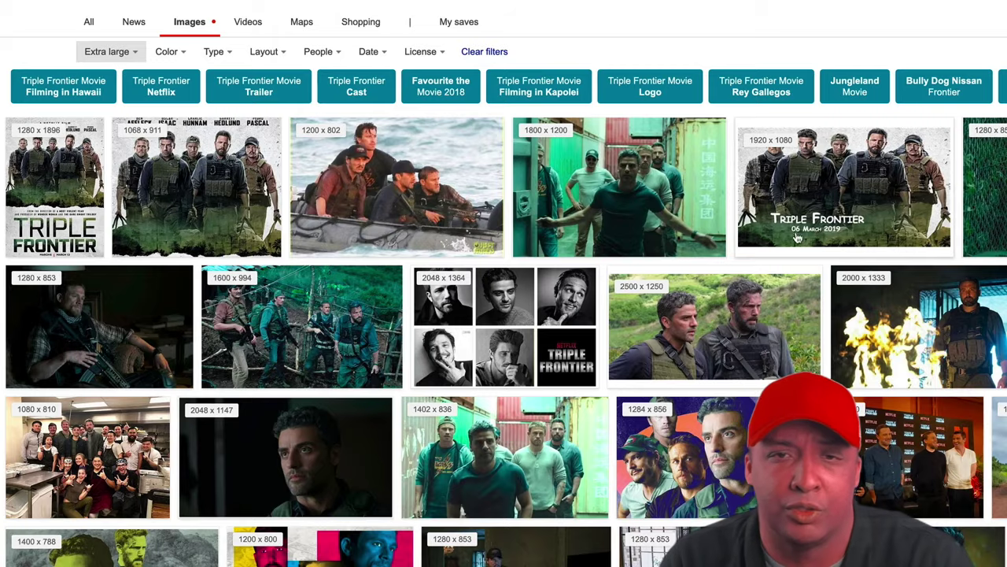
mouse_move(797, 236)
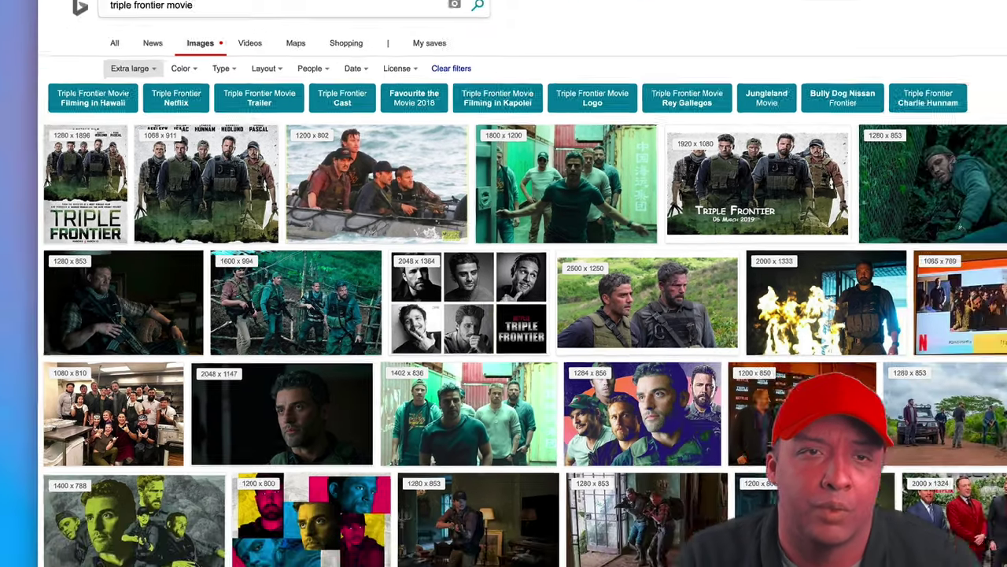
- Return to the YouTube channel's home page and pause its featured video
click(220, 16)
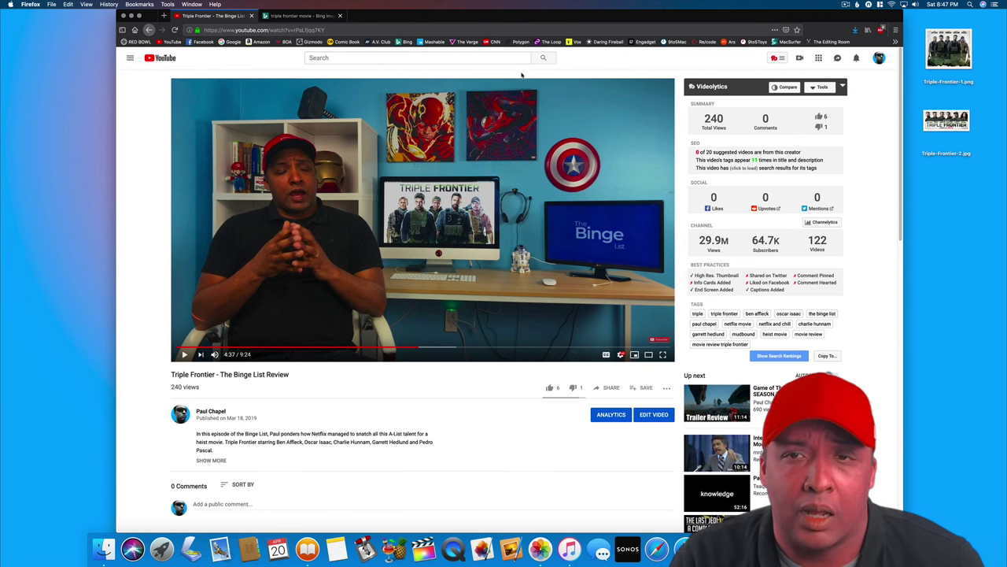
click(149, 30)
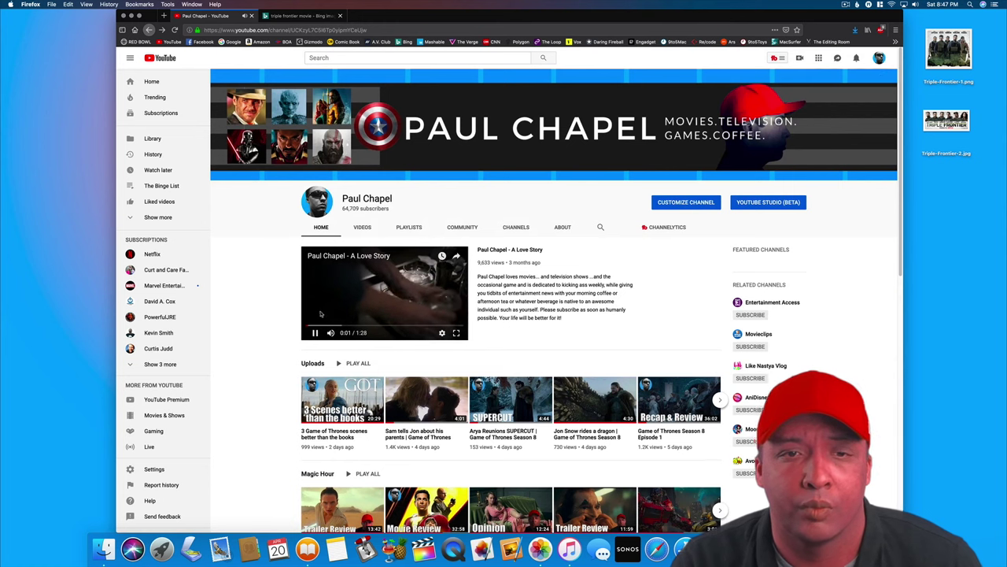
click(315, 332)
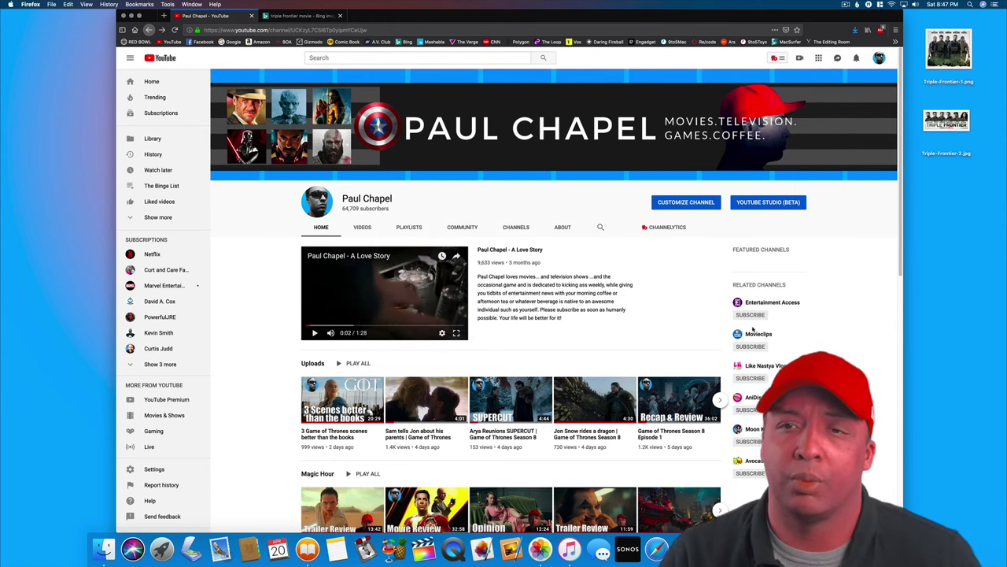
- Open Triple-Frontier-1.png from the desktop in Pixelmator Pro and activate the Arrange tool
right_click(953, 67)
mouse_move(948, 71)
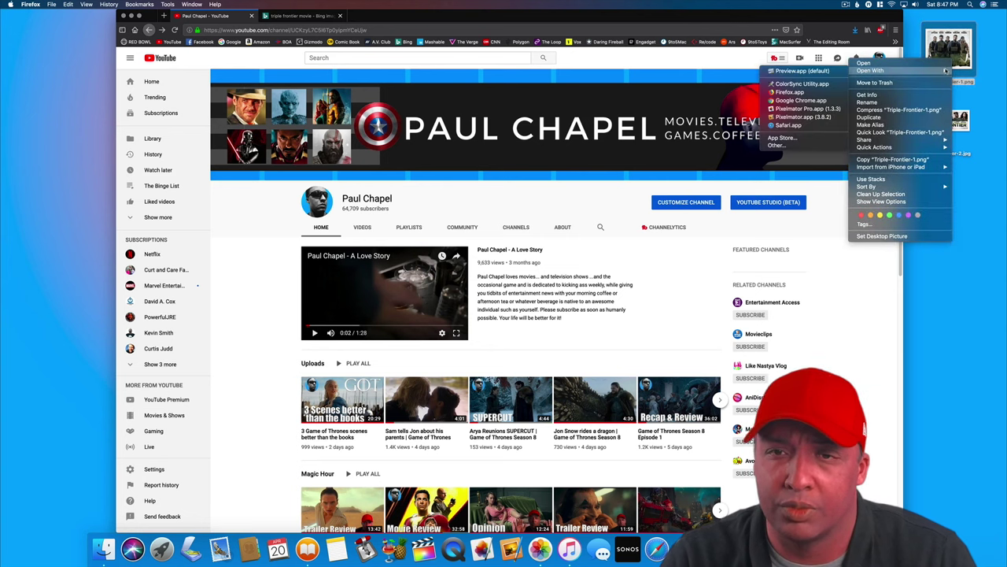
click(838, 111)
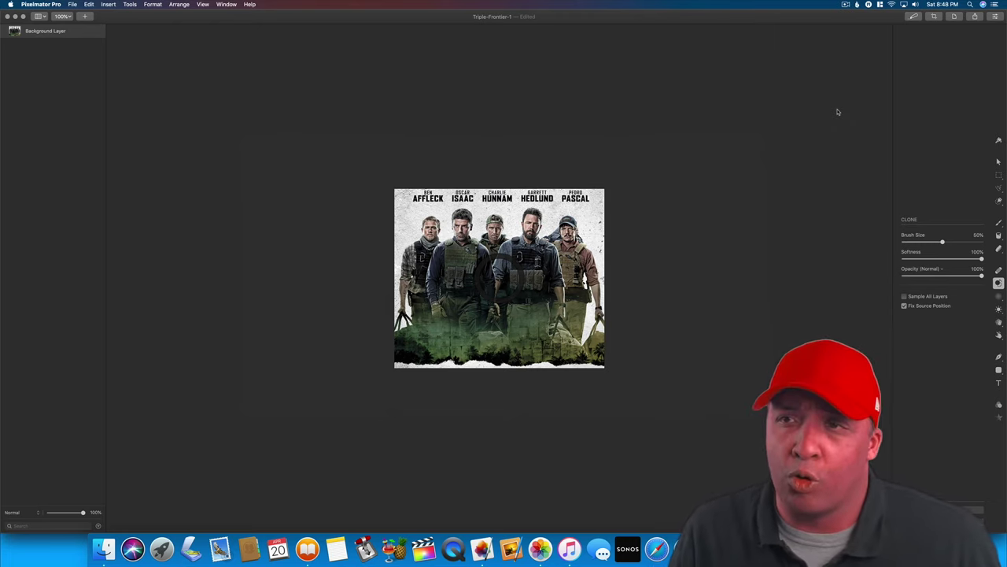
click(998, 162)
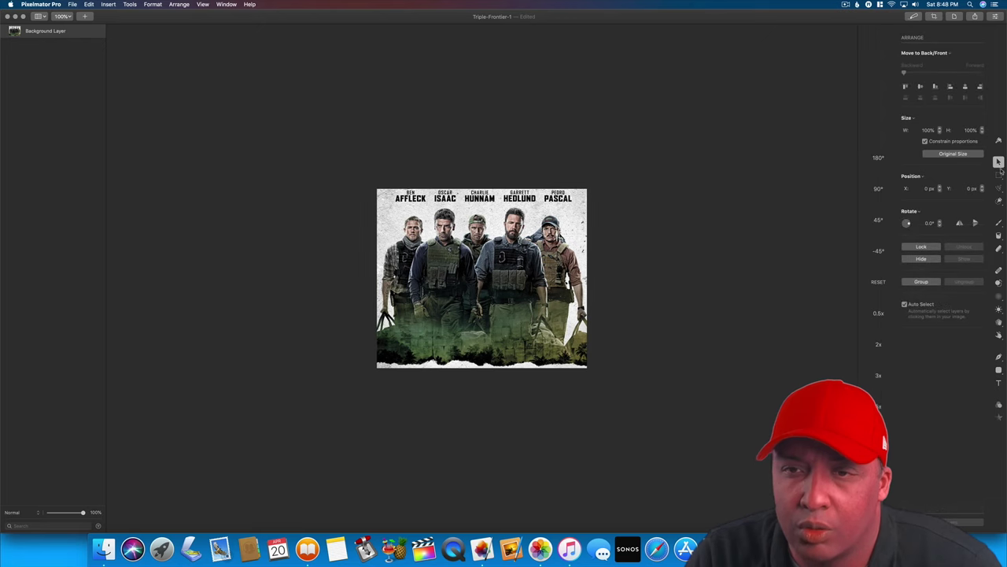
click(999, 176)
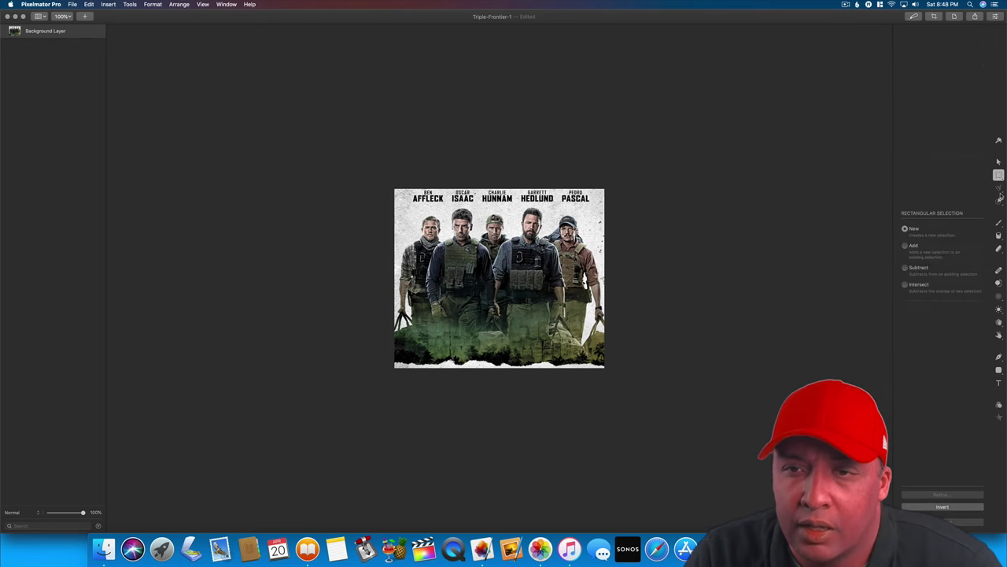
click(998, 189)
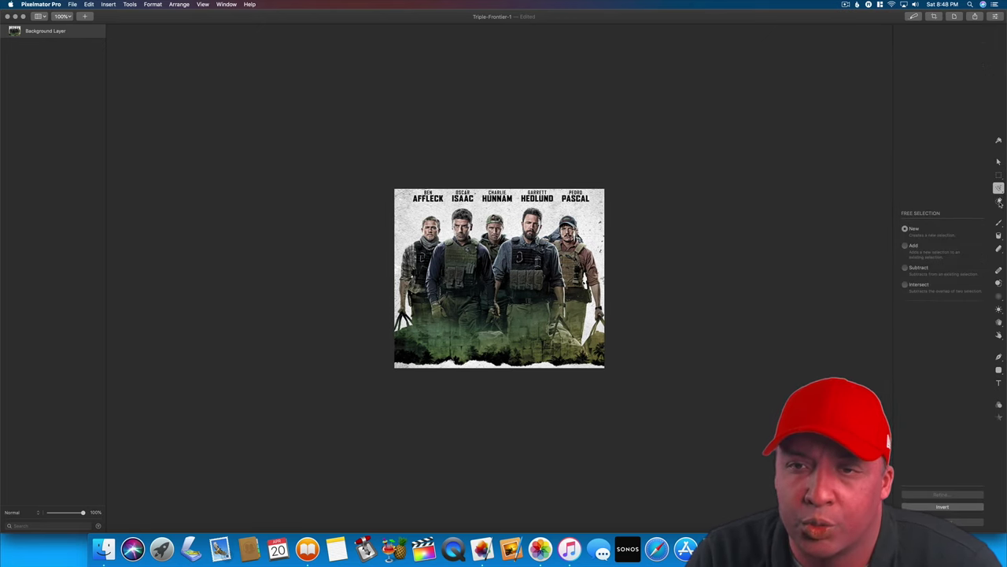
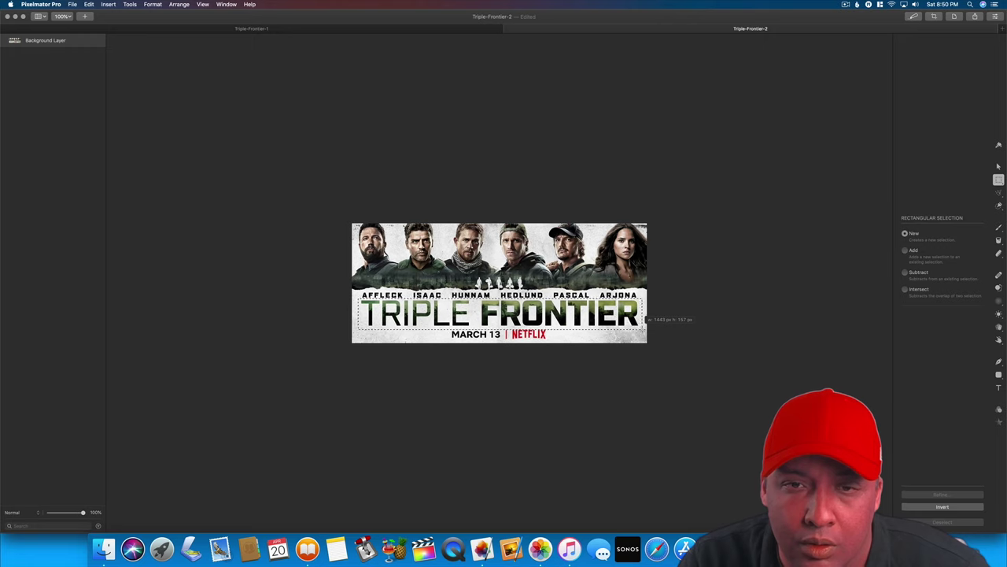
- Make a rectangular selection about 1443 by 157 px around the TRIPLE FRONTIER title in Triple-Frontier-2 and cut it out
drag(643, 325, 643, 325)
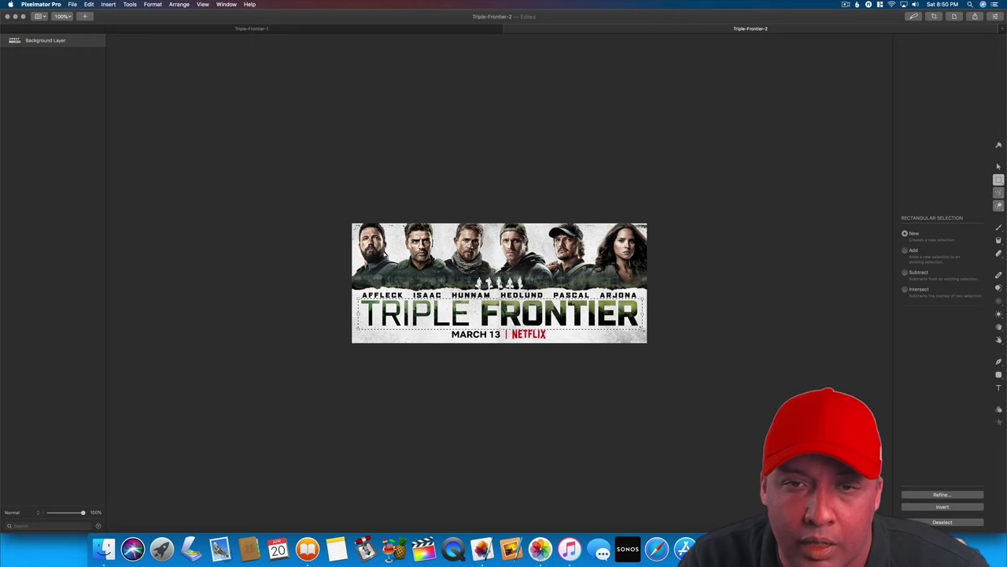
click(89, 4)
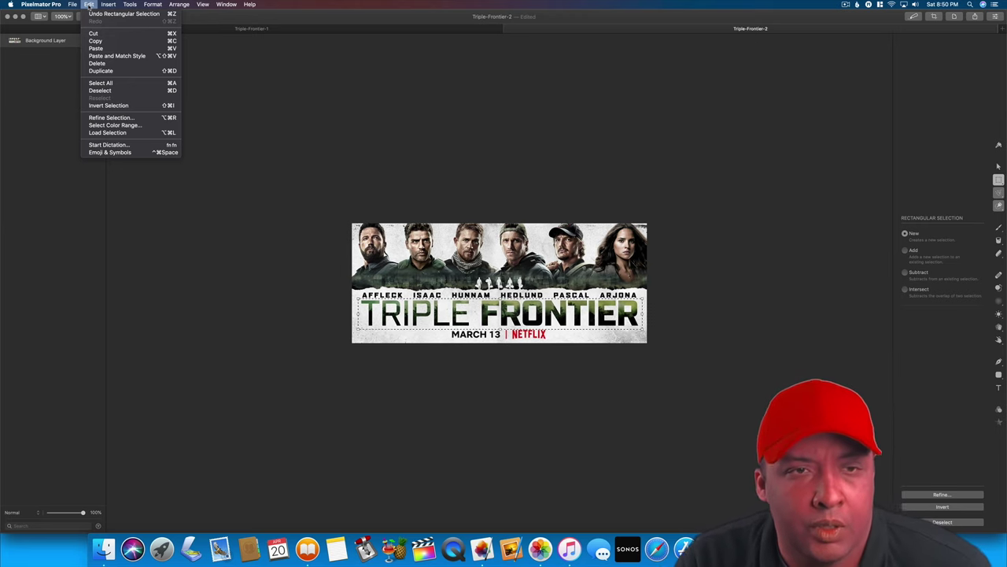
click(93, 33)
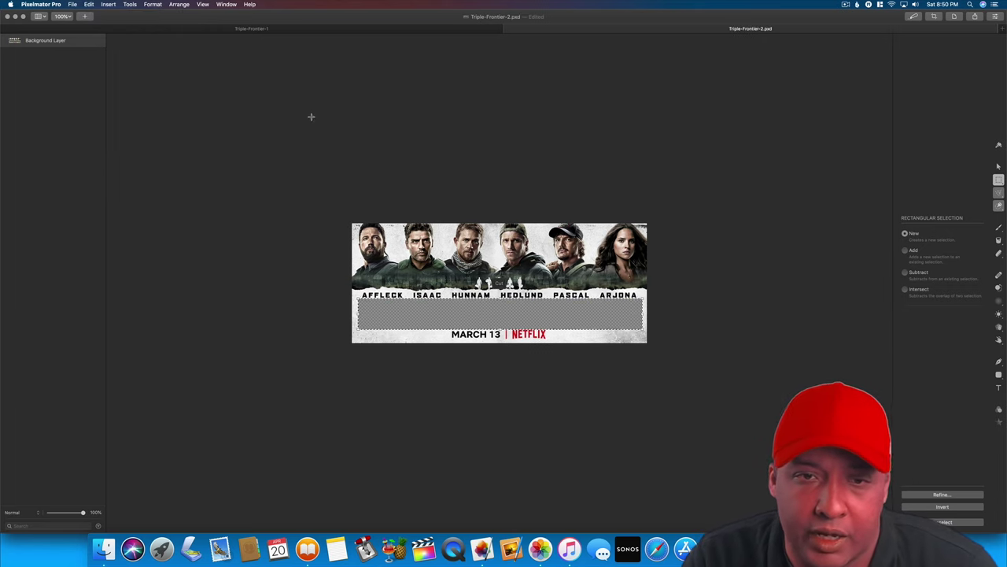
- Paste the cut TRIPLE FRONTIER title into the Triple-Frontier-1 document as a new layer
click(292, 32)
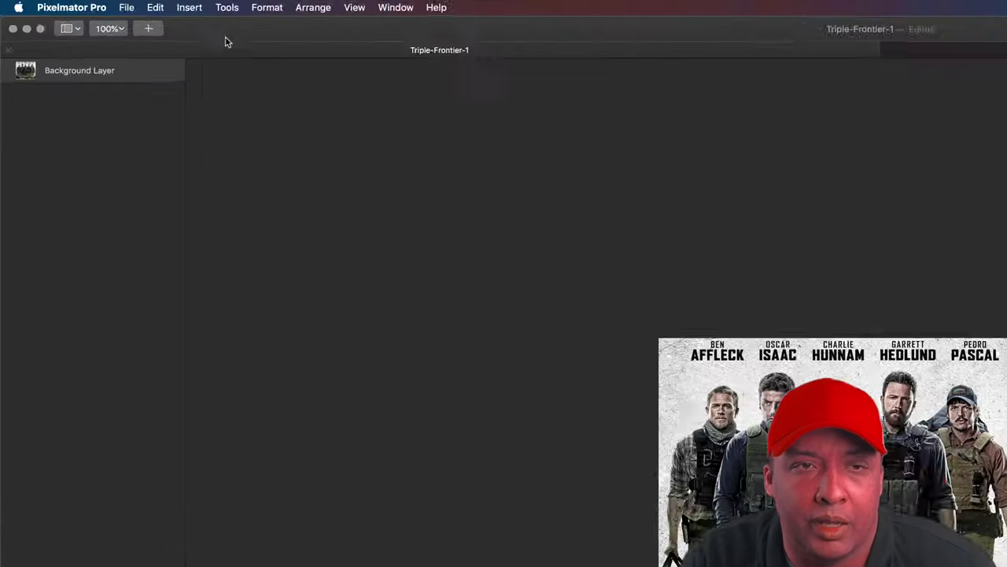
click(89, 4)
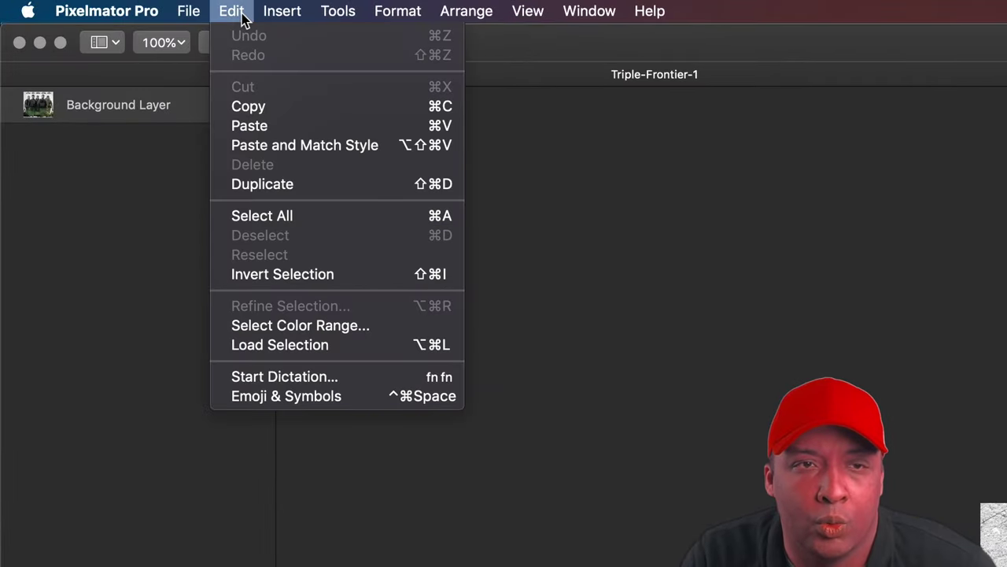
click(260, 126)
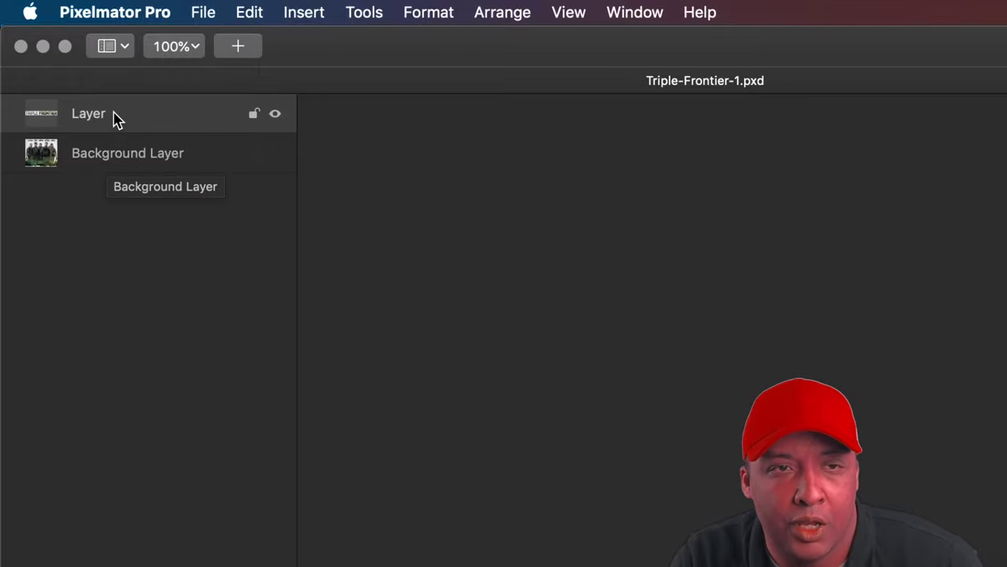
- Reorder the title layer beneath and back above the Background Layer, and shift the title up and to the right over the figures
drag(113, 118, 112, 178)
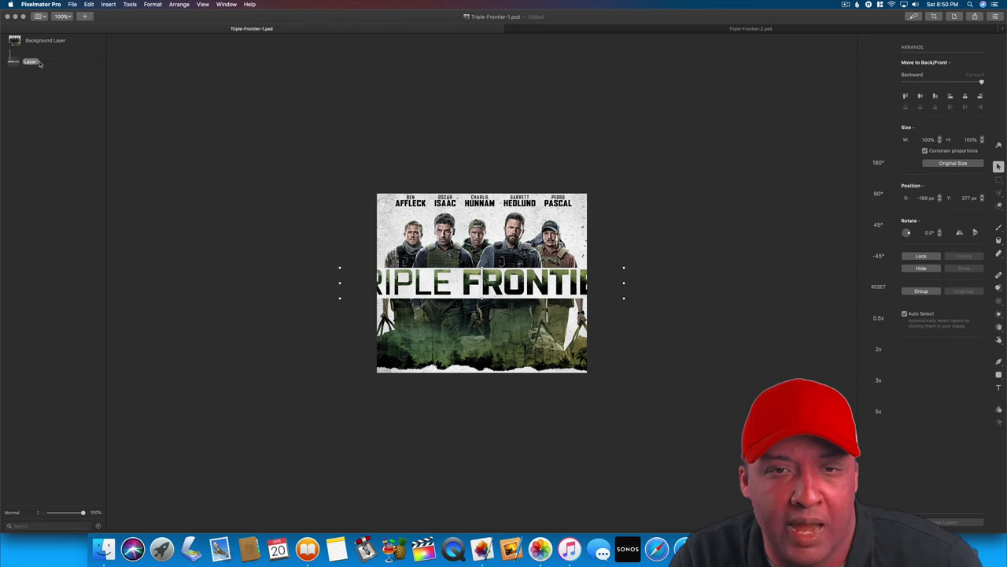
drag(39, 63, 39, 62)
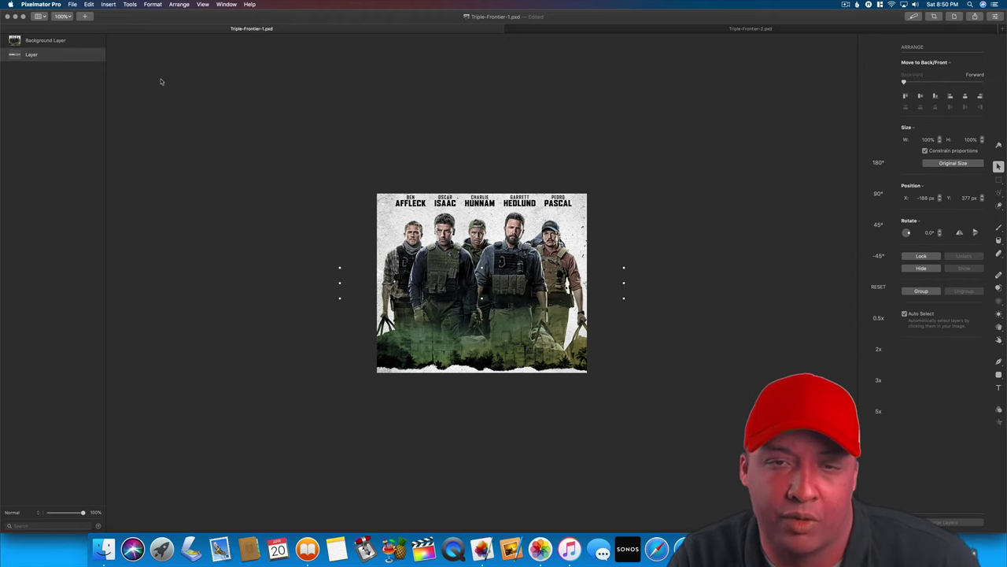
drag(70, 55, 71, 43)
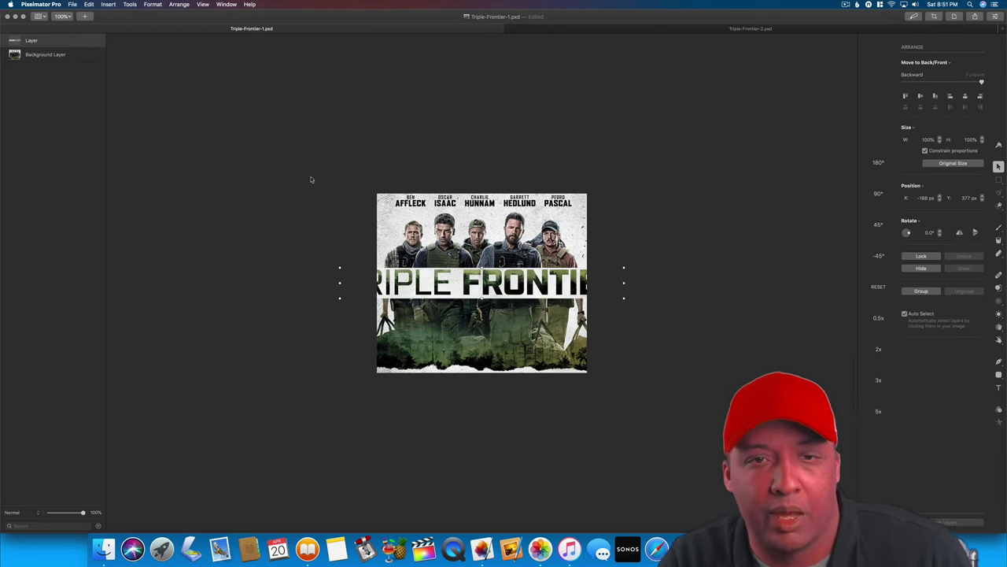
drag(470, 279, 512, 251)
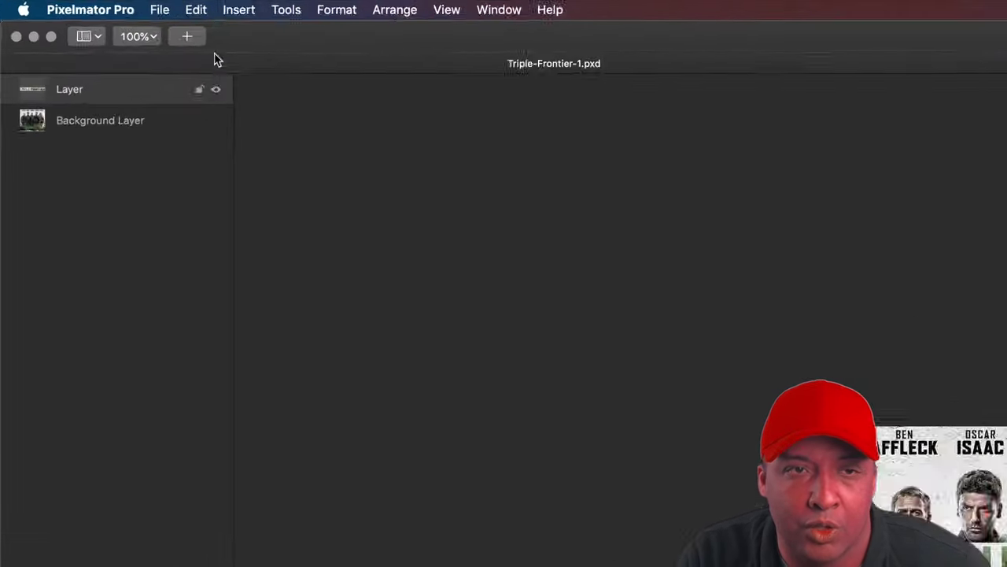
- Undo the title's move, both layer reorders and the paste so only the Background Layer remains
click(89, 5)
click(260, 41)
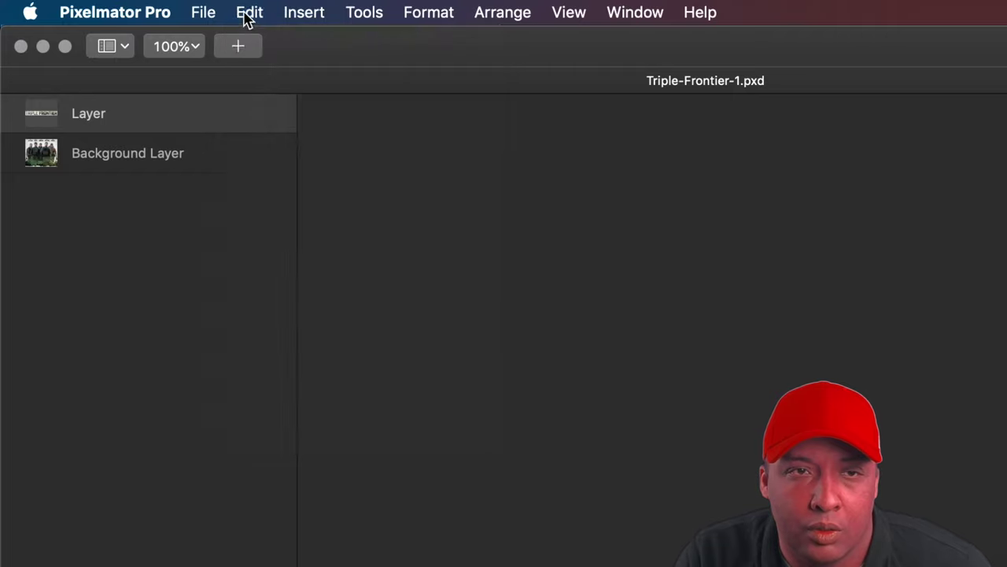
click(247, 16)
click(257, 40)
click(249, 12)
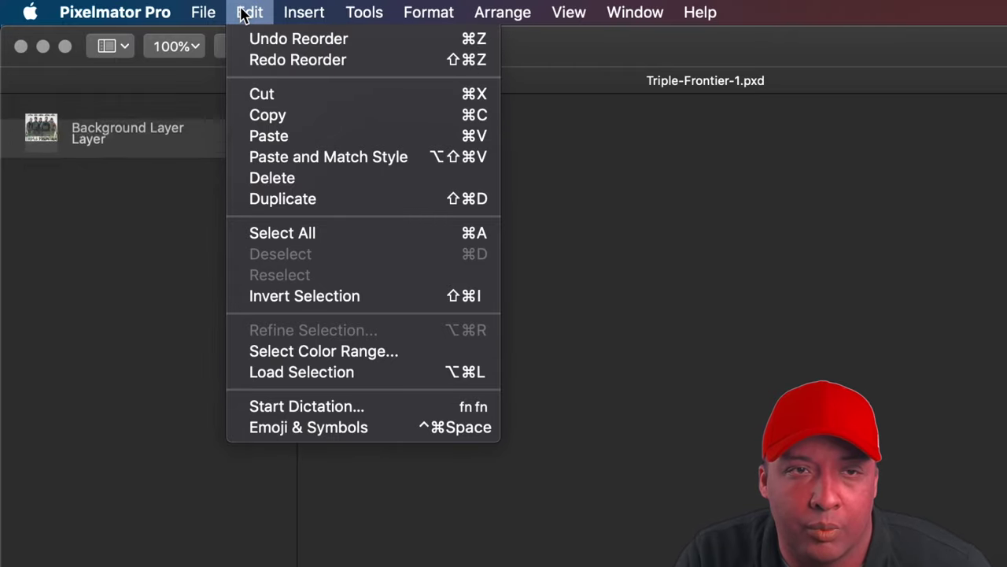
click(249, 12)
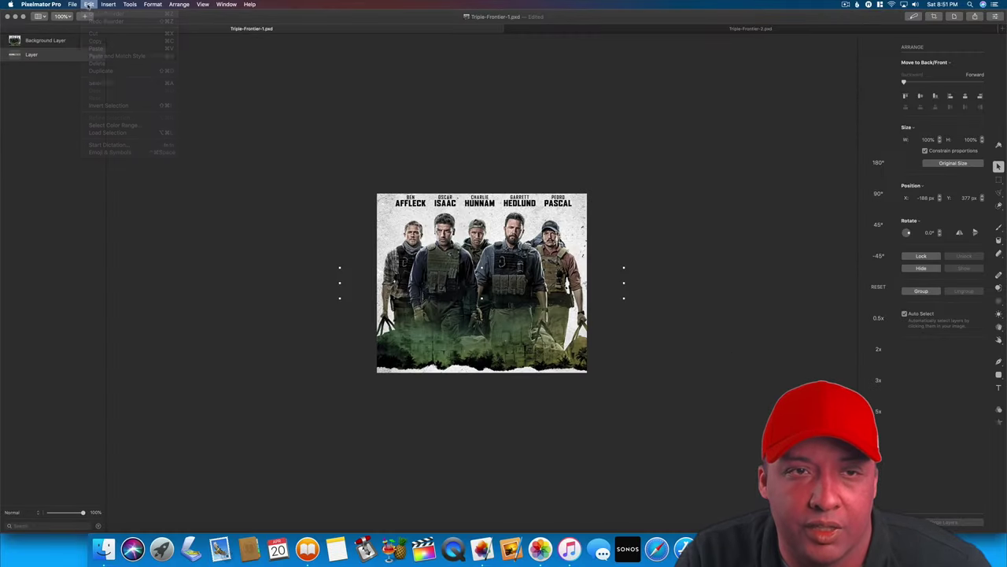
click(89, 5)
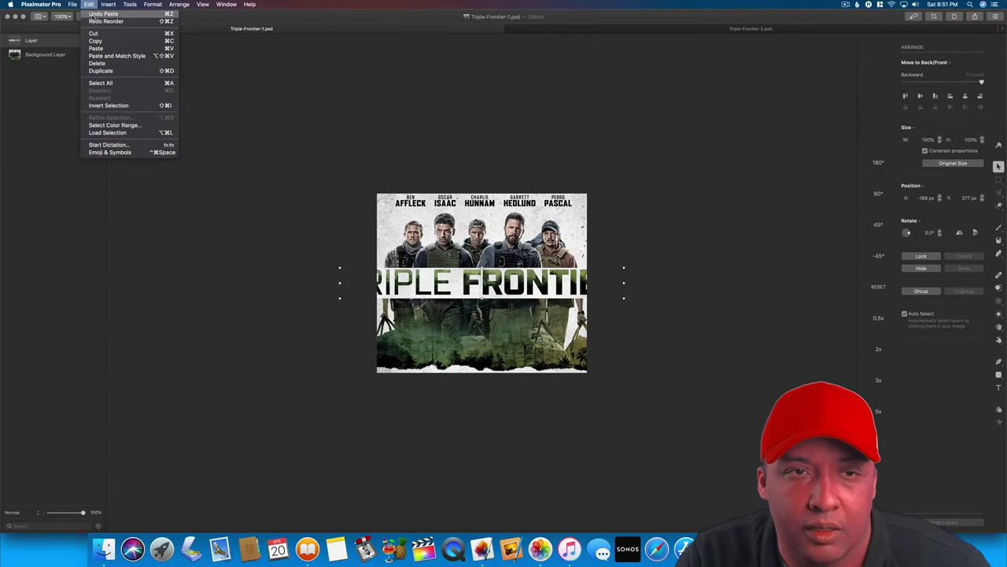
click(102, 14)
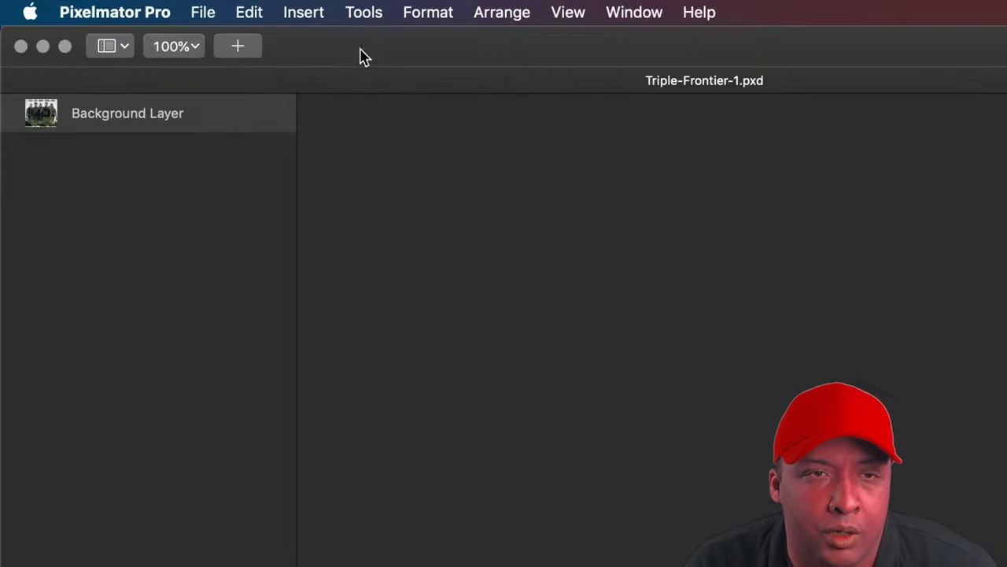
- Resize the image to 5120 by 2880 pixels with Scale proportionally turned off and Resample kept on
click(365, 13)
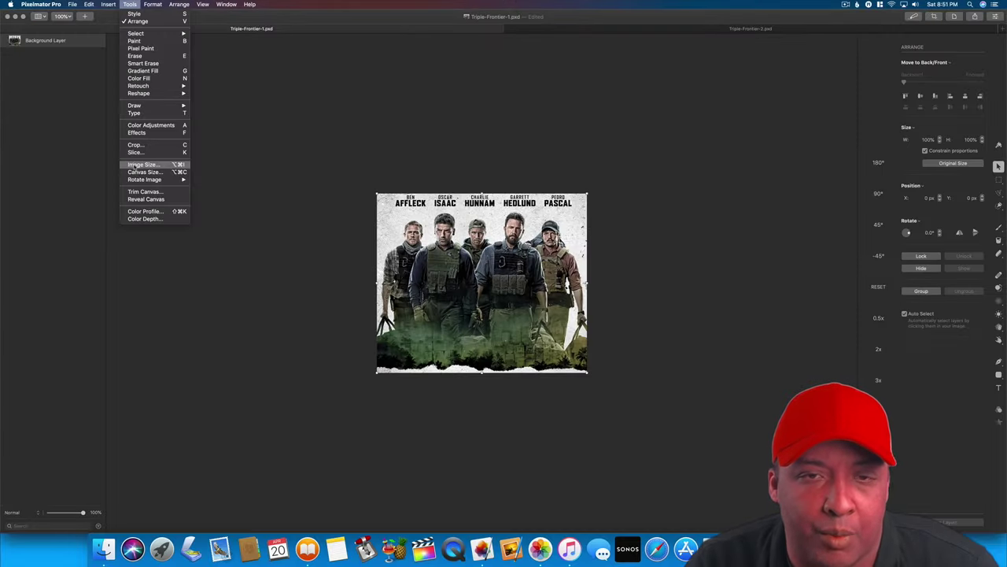
click(403, 460)
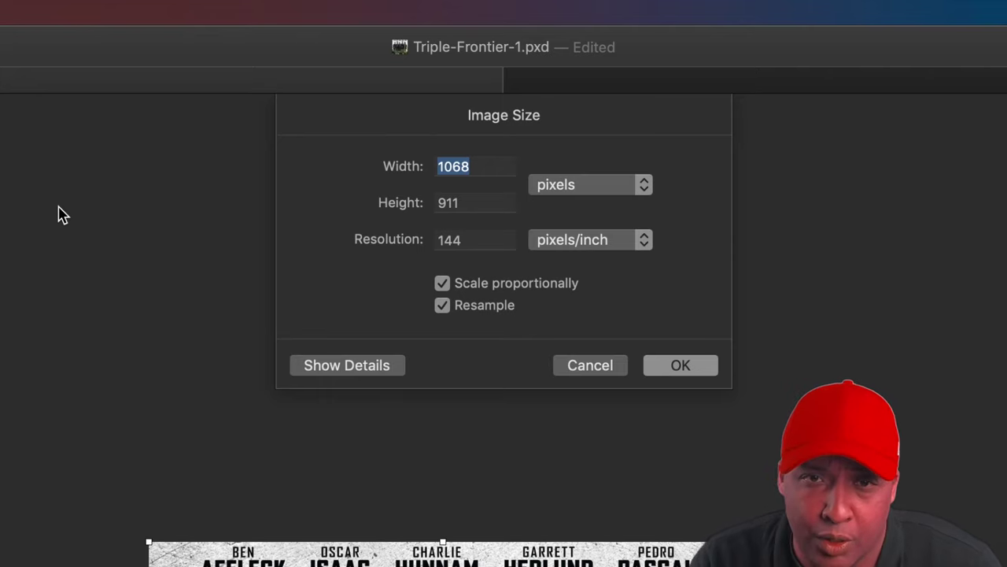
text(51)
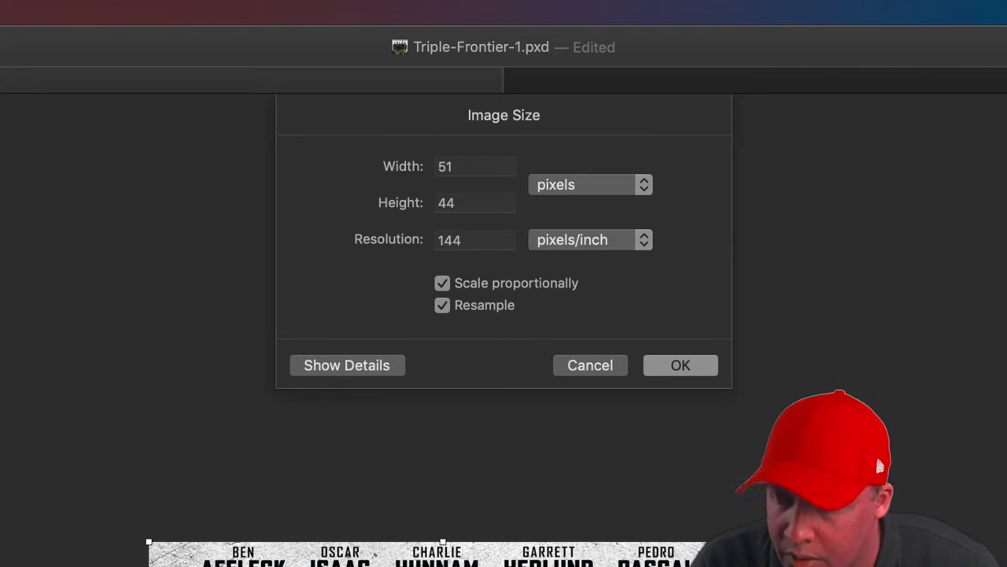
text(20)
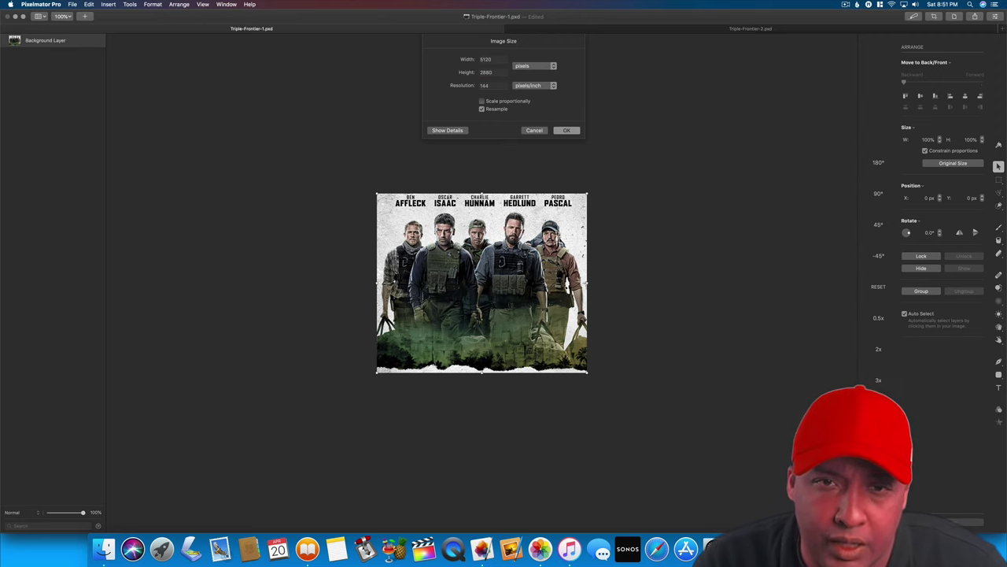
click(567, 130)
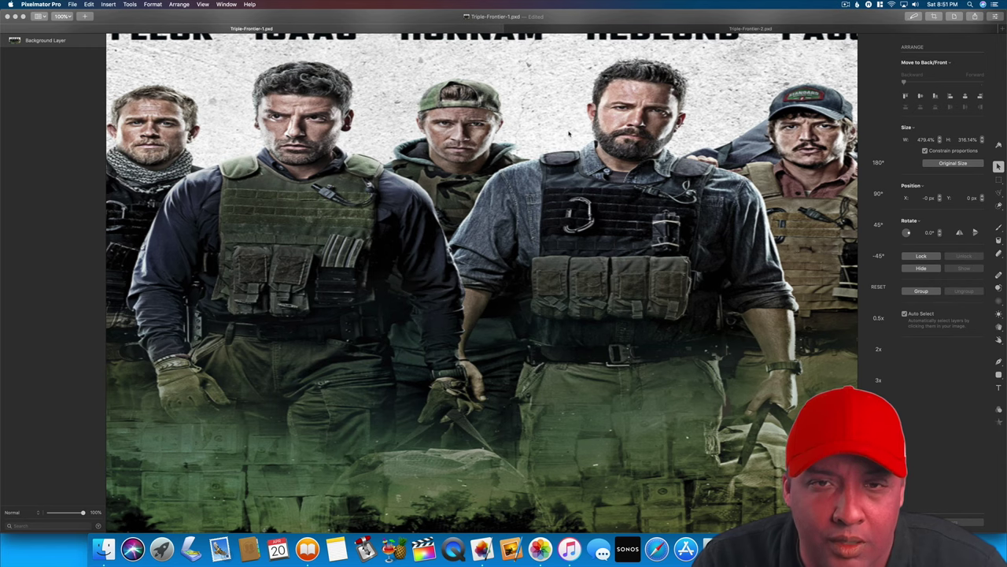
- Look over the resized poster from top to bottom and undo the non-proportional image size change
scroll(483, 172, up, 3)
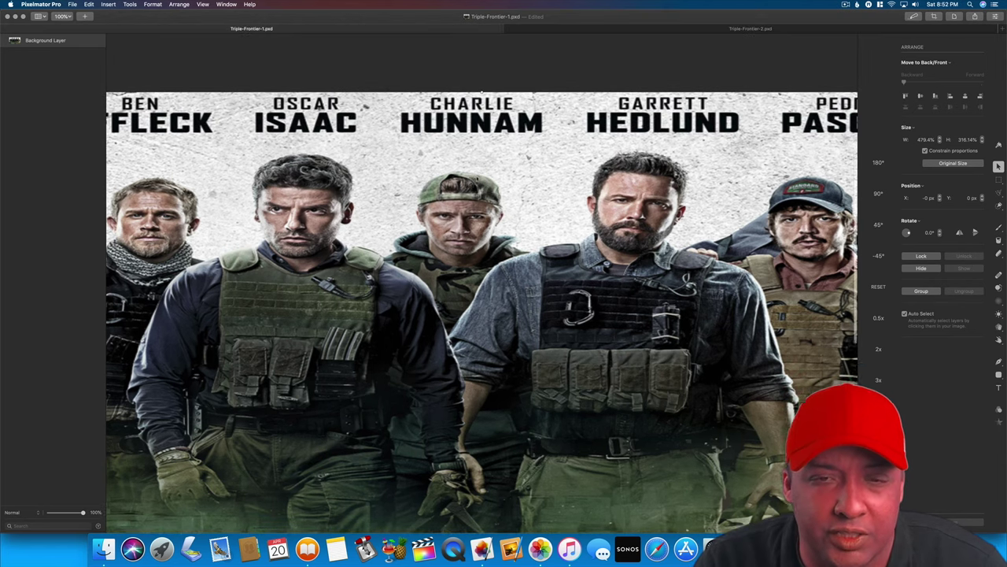
scroll(482, 284, down, 5)
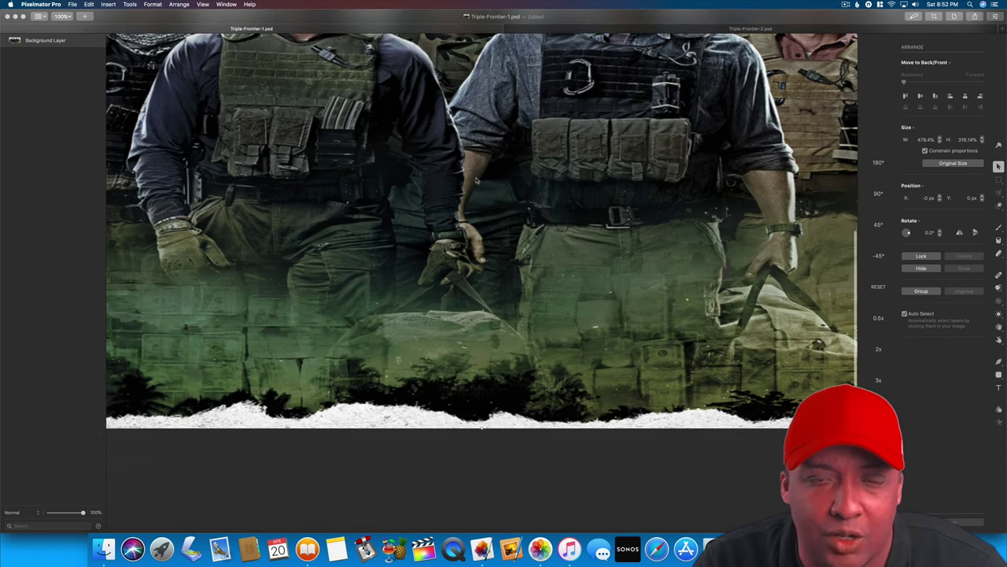
scroll(477, 178, up, 2)
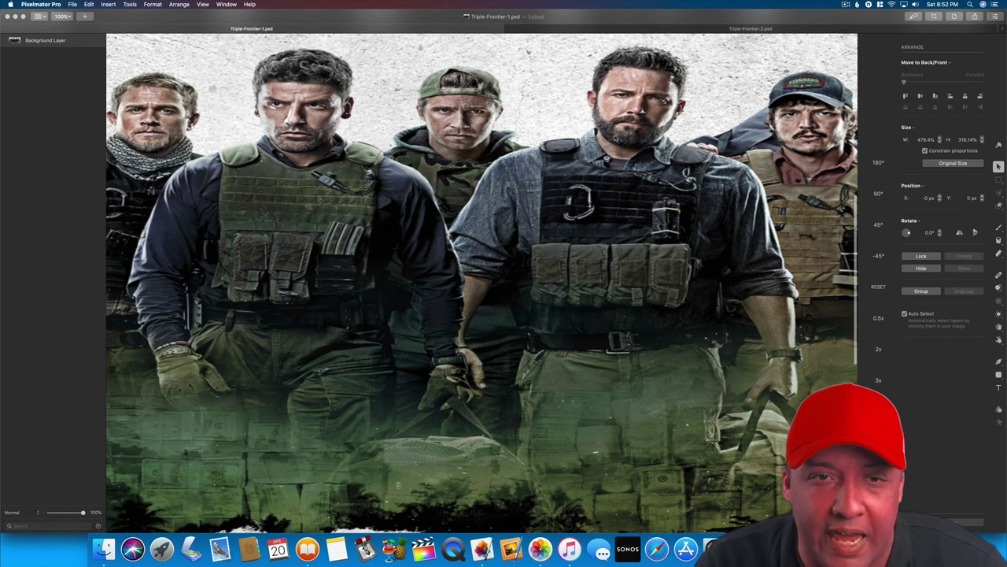
scroll(378, 116, up, 3)
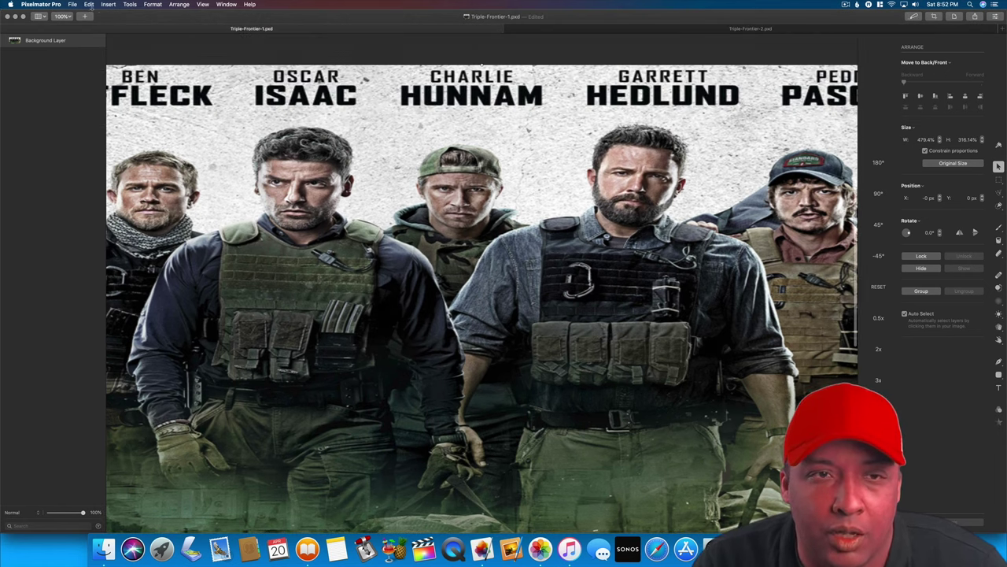
click(89, 4)
click(115, 15)
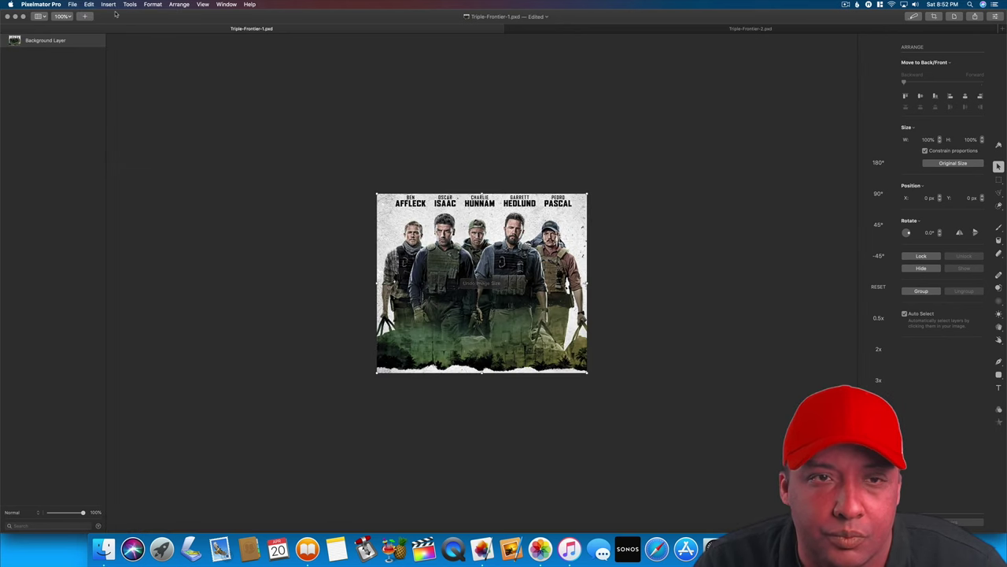
- Resize the image to a width of 5120 pixels at 144 pixels/inch with Scale proportionally and Resample turned on
click(130, 4)
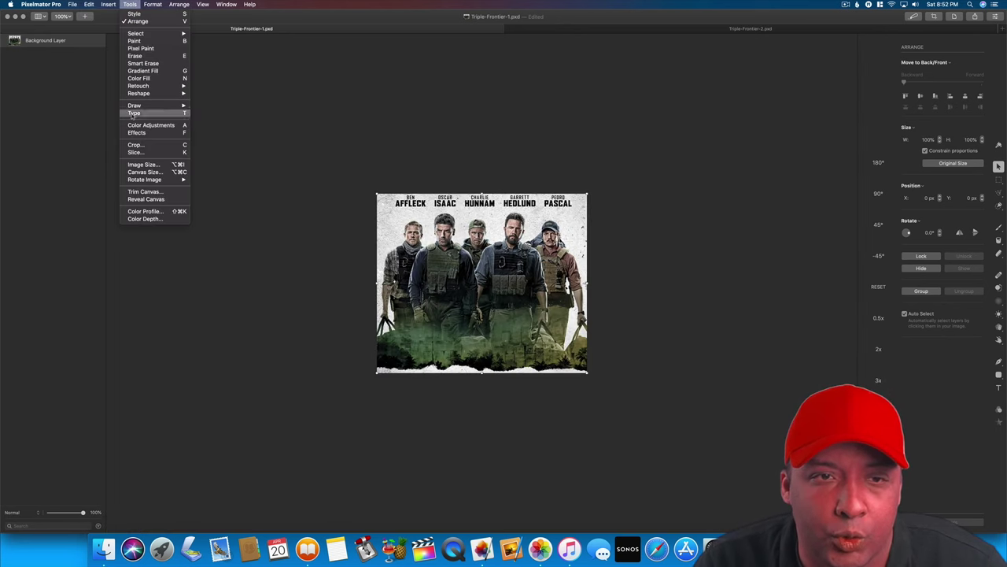
click(142, 163)
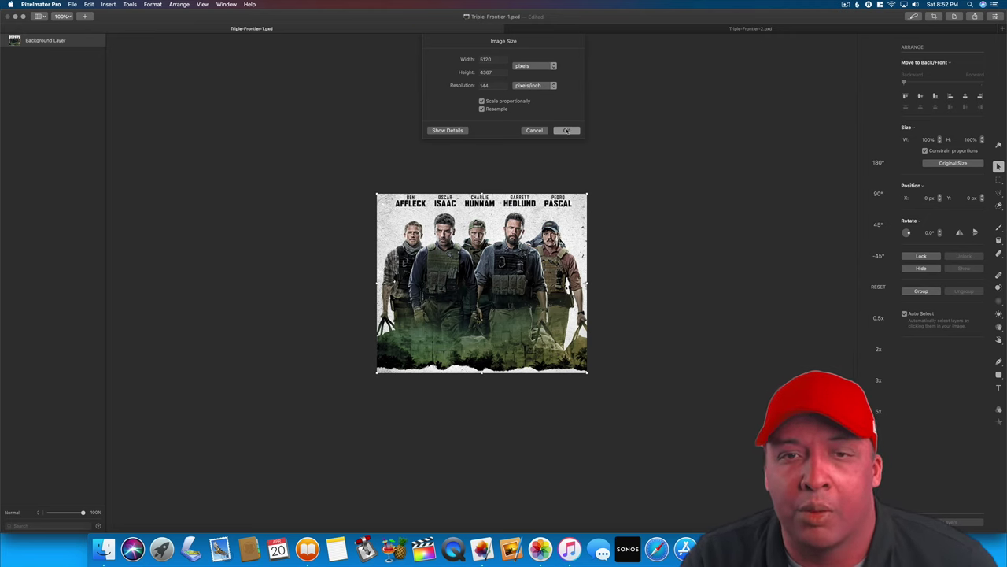
click(565, 131)
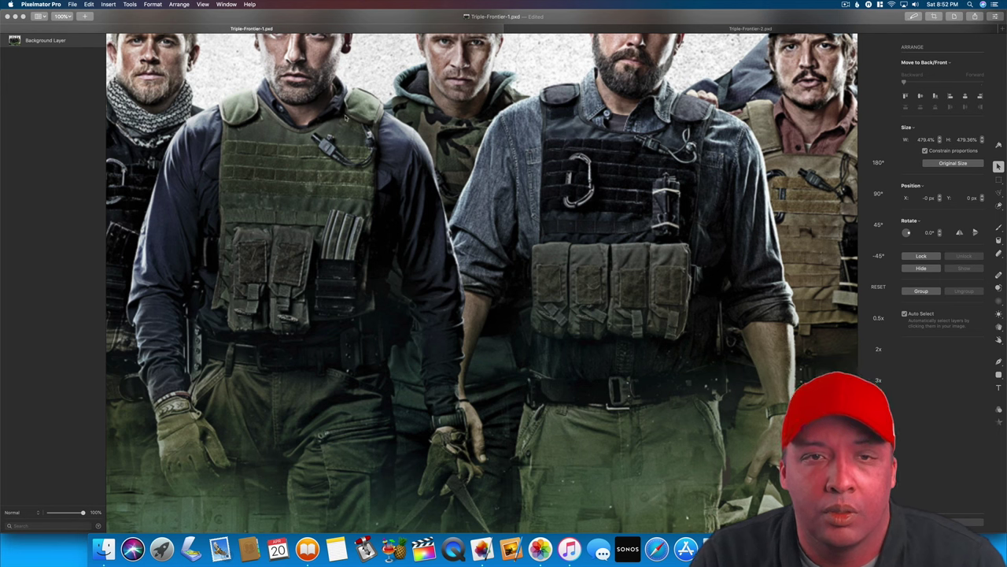
click(69, 16)
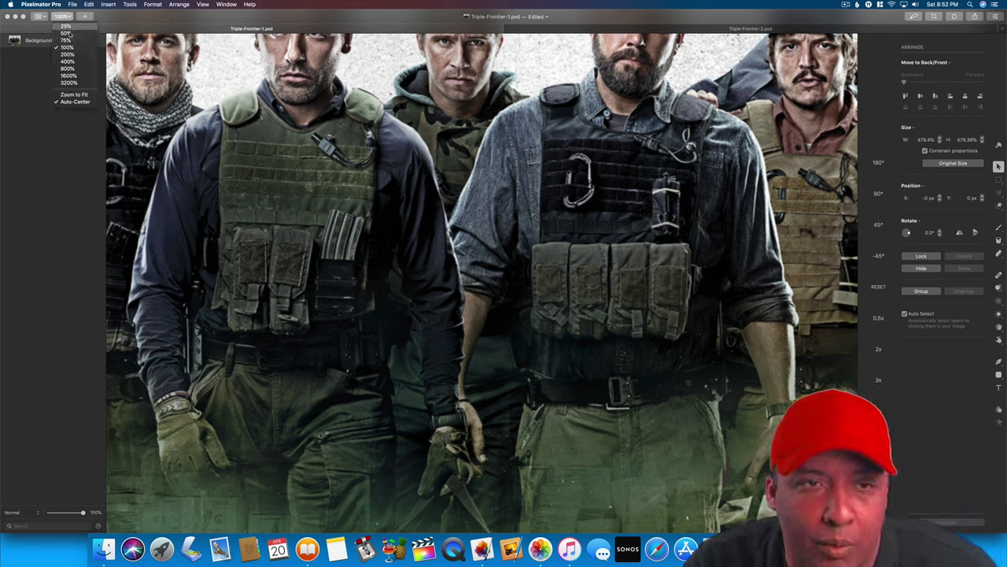
click(68, 41)
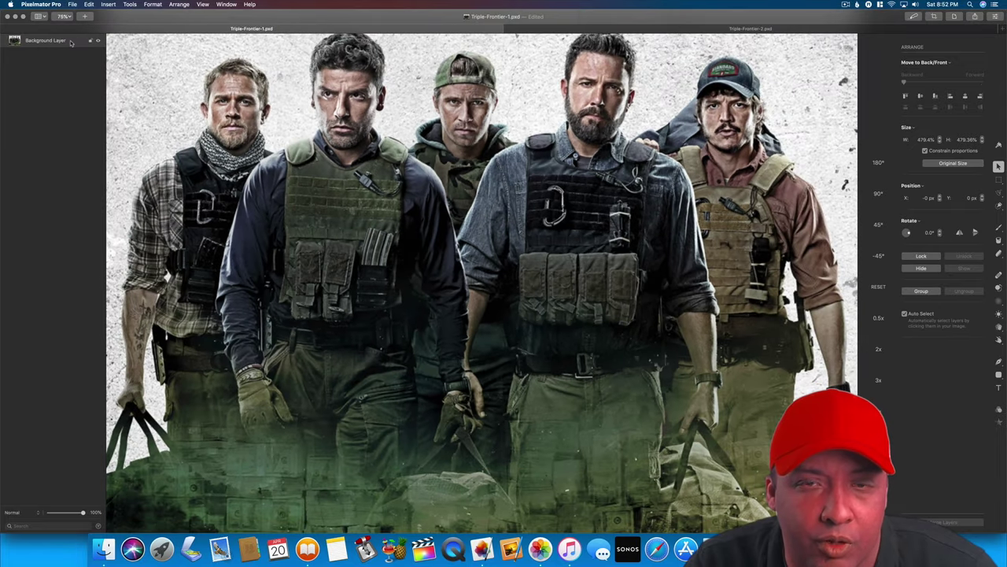
click(69, 17)
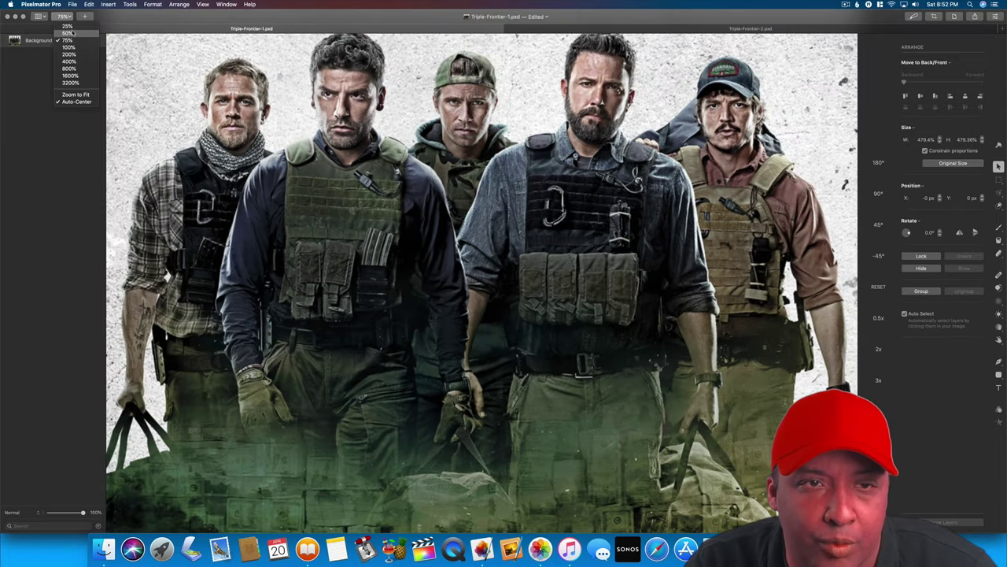
click(72, 32)
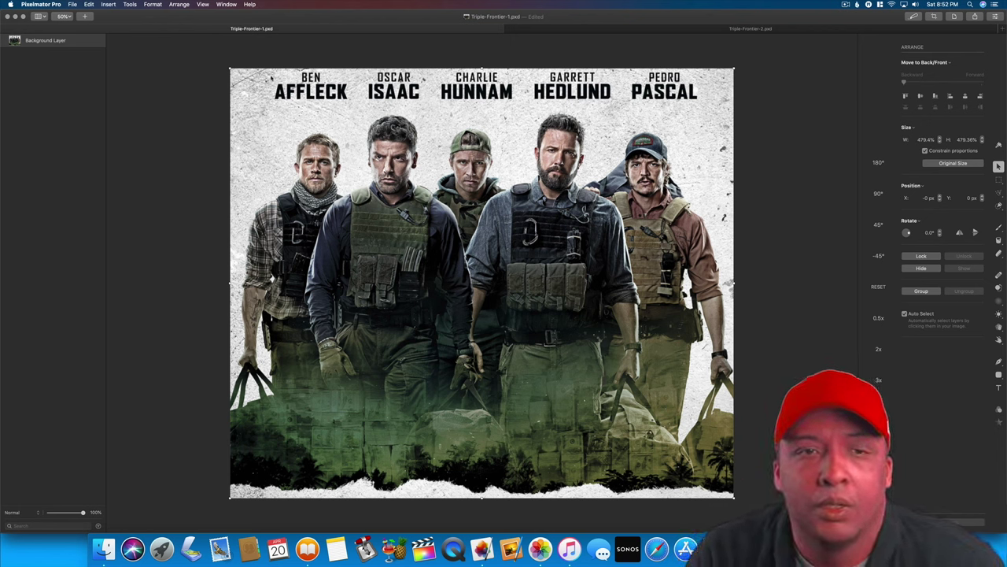
- Paste the copied TRIPLE FRONTIER title into the Triple-Frontier-1 poster and move it to the poster's upper left corner, over the actor names
click(549, 32)
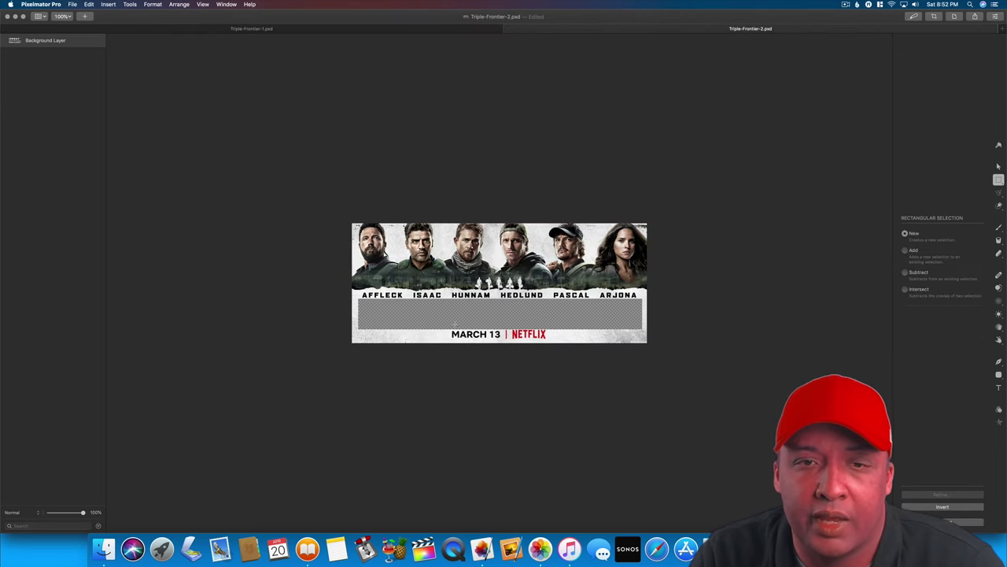
click(422, 35)
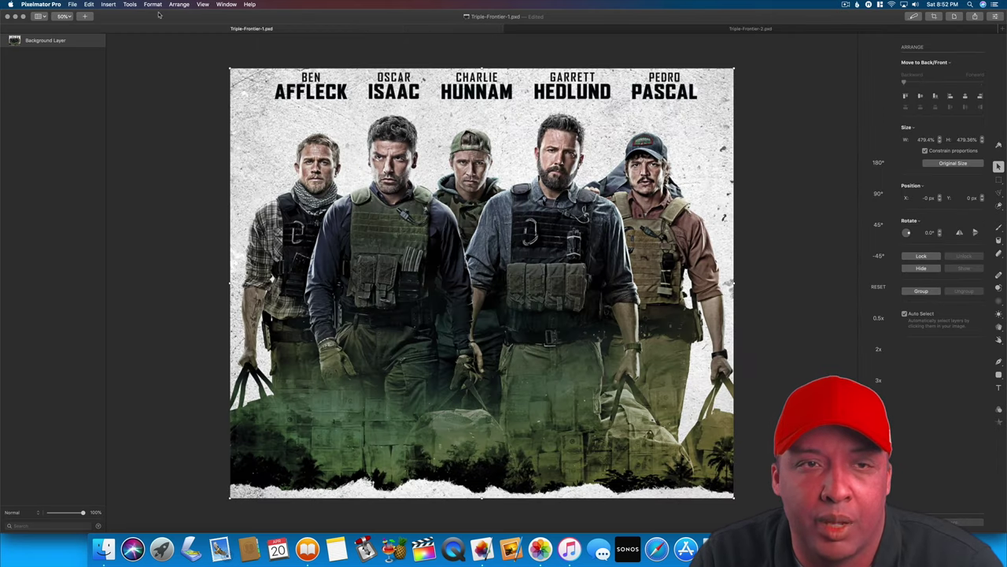
click(89, 4)
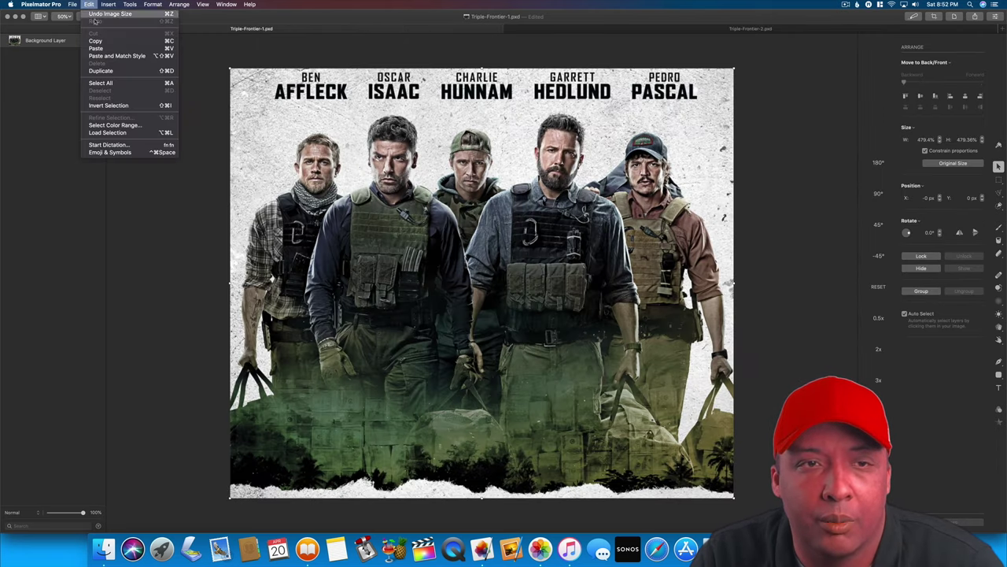
click(95, 48)
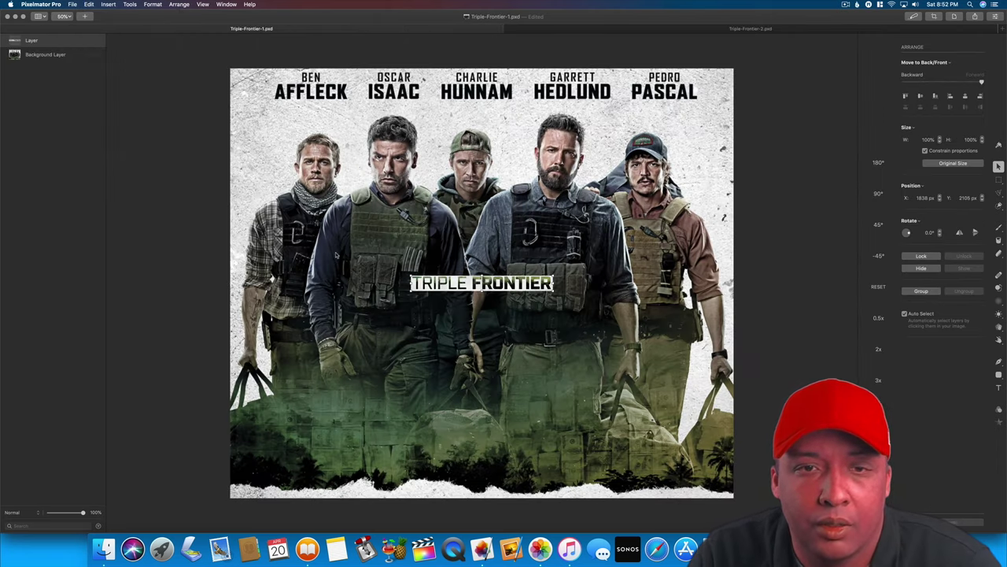
drag(447, 285, 302, 87)
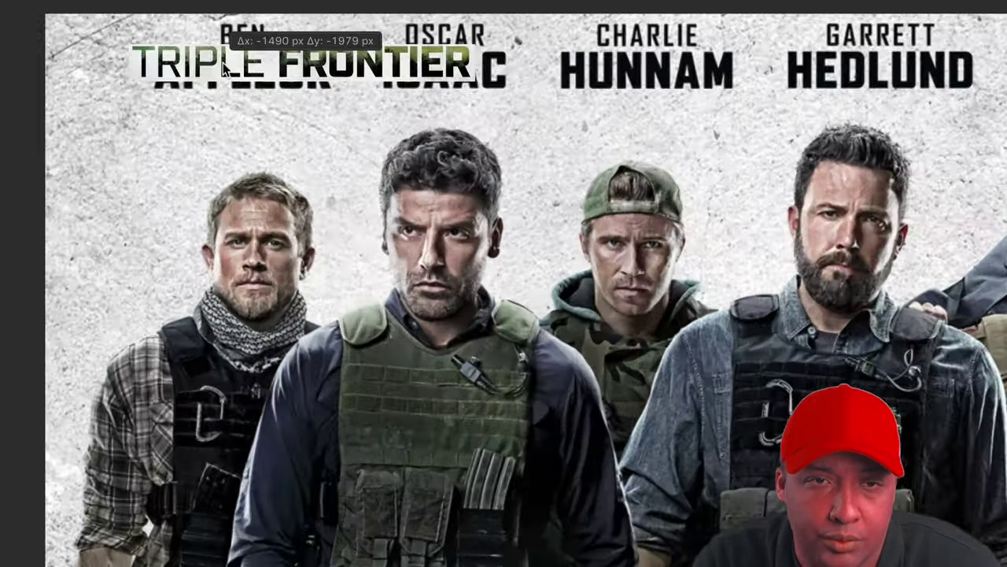
drag(222, 62, 176, 39)
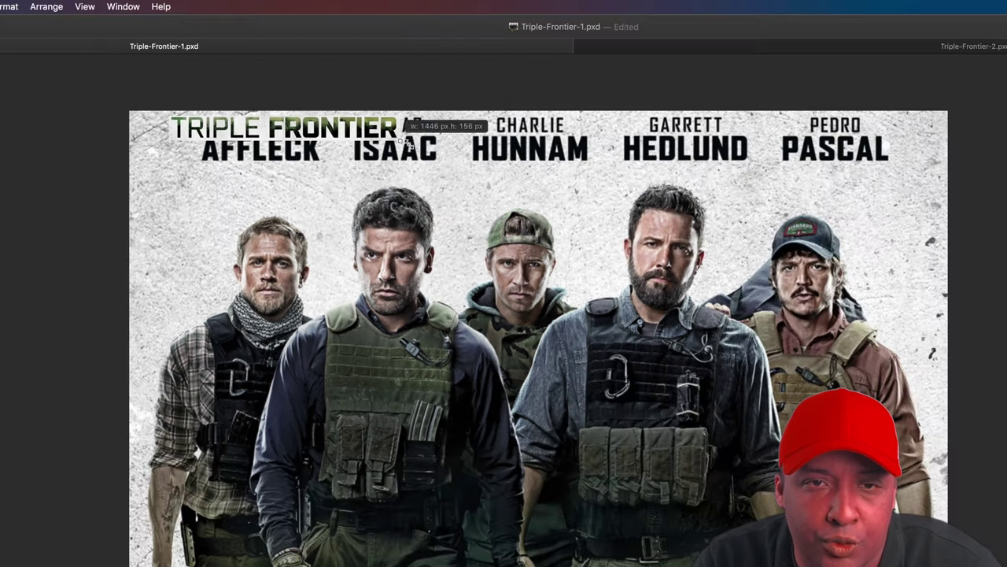
- Enlarge the title proportionally to about 313% so it covers the actor names, placing it against the poster's top edge at about X 361 px, Y 1 px
drag(467, 51, 892, 250)
drag(783, 178, 795, 172)
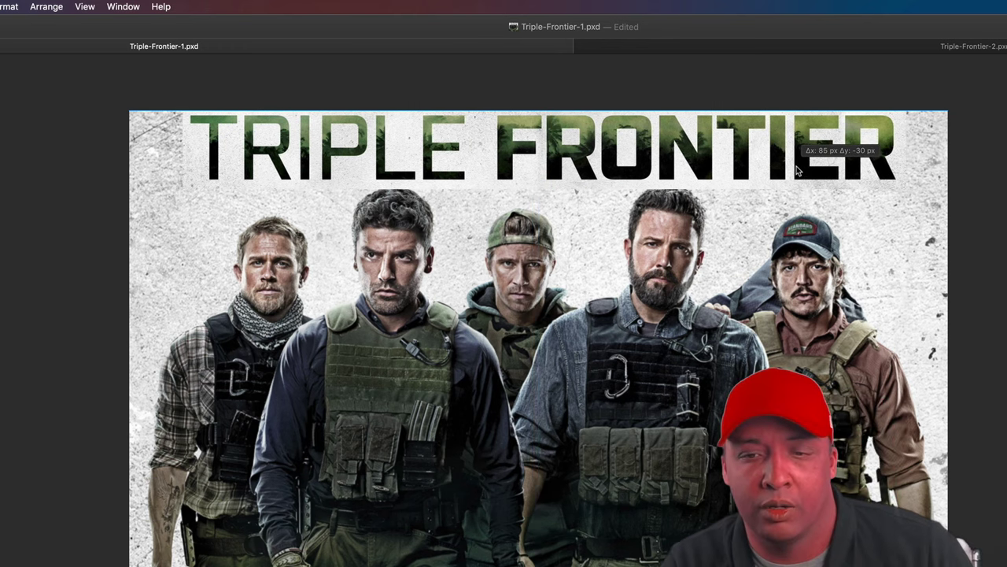
drag(794, 172, 797, 171)
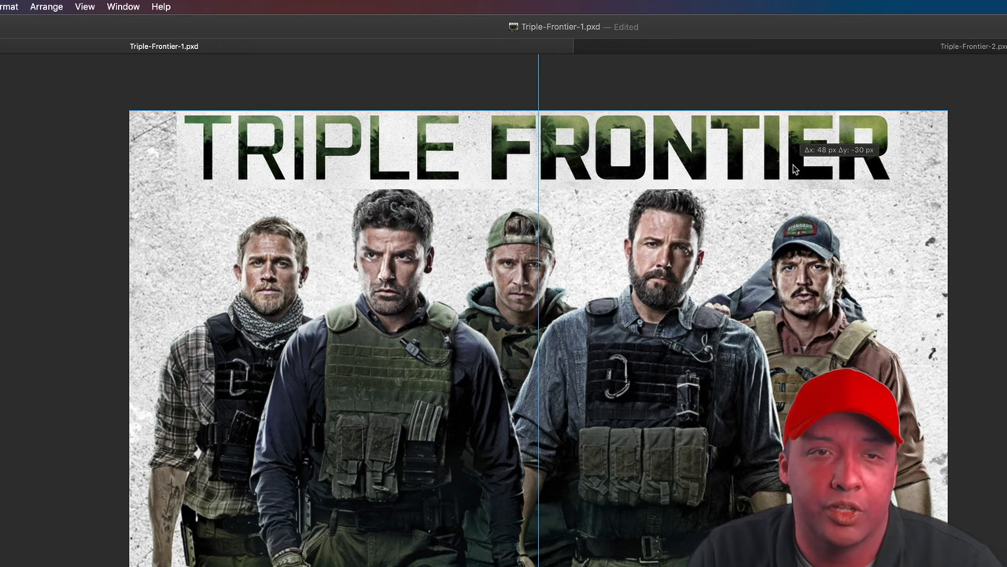
drag(793, 170, 797, 169)
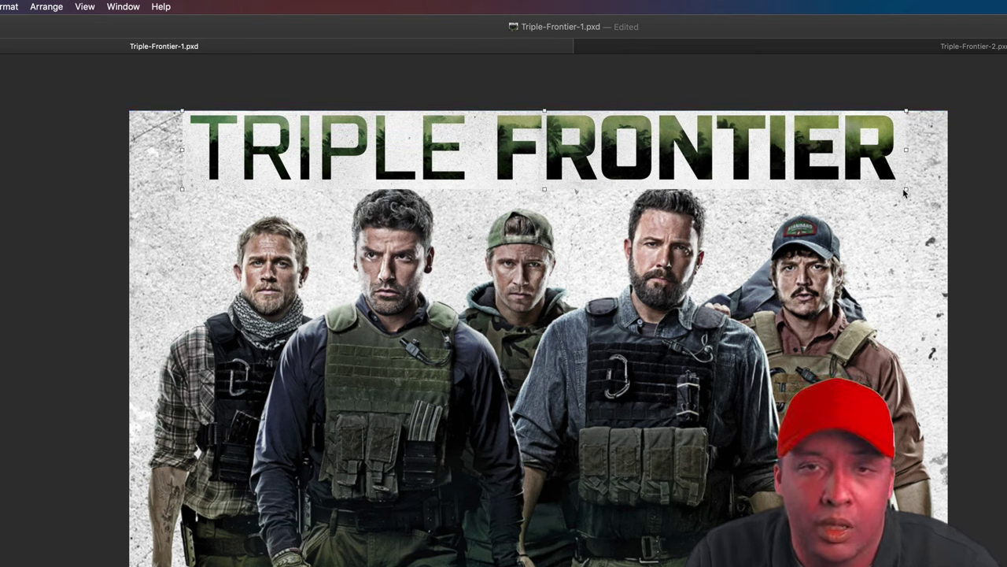
mouse_move(906, 189)
mouse_down()
mouse_move(842, 169)
mouse_move(904, 190)
mouse_up()
drag(840, 166, 845, 173)
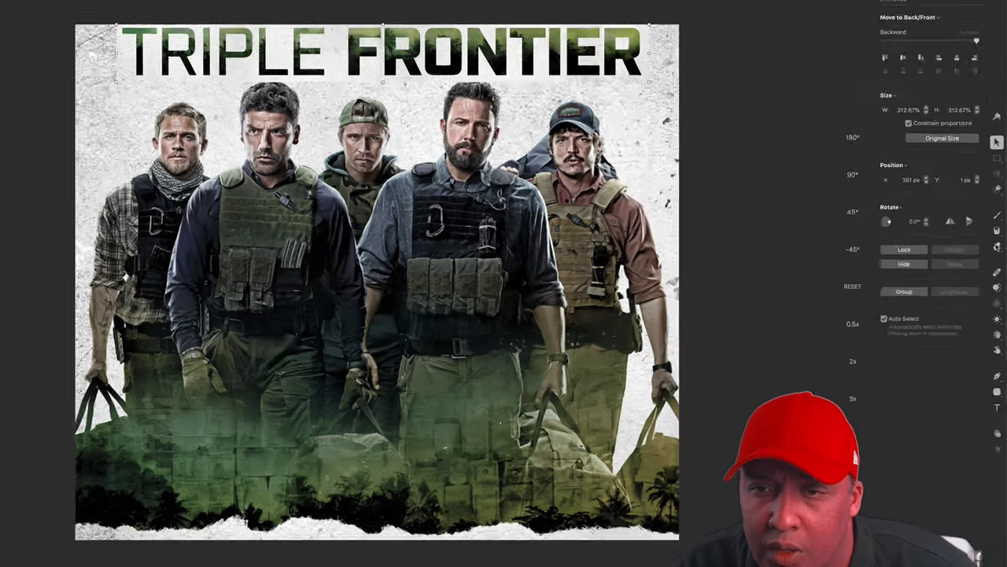
click(997, 246)
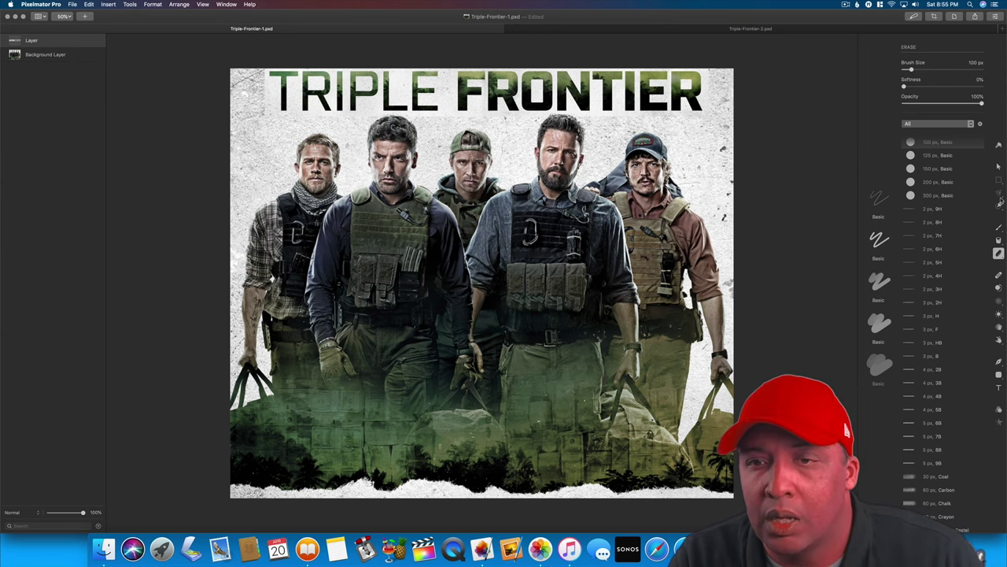
click(999, 194)
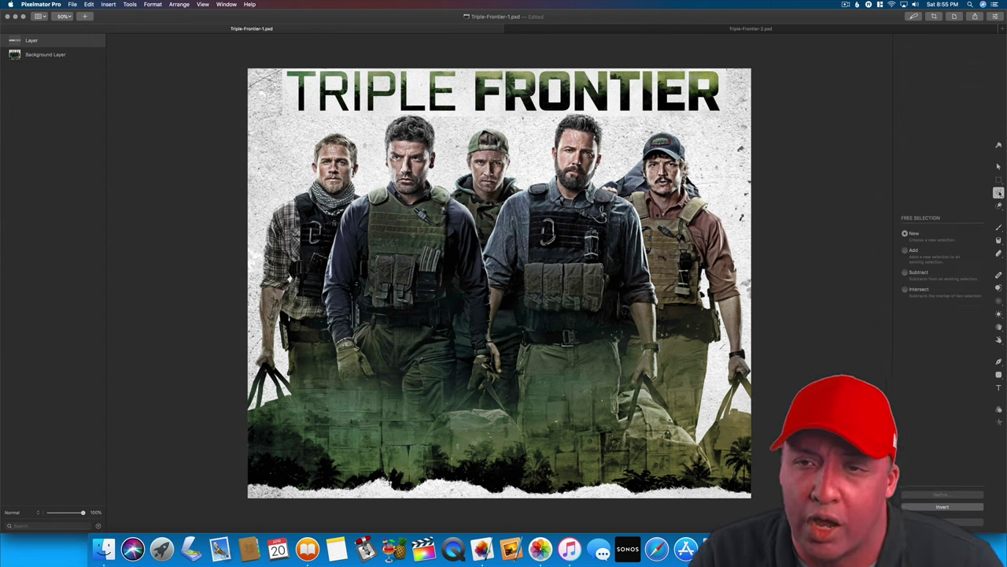
click(999, 193)
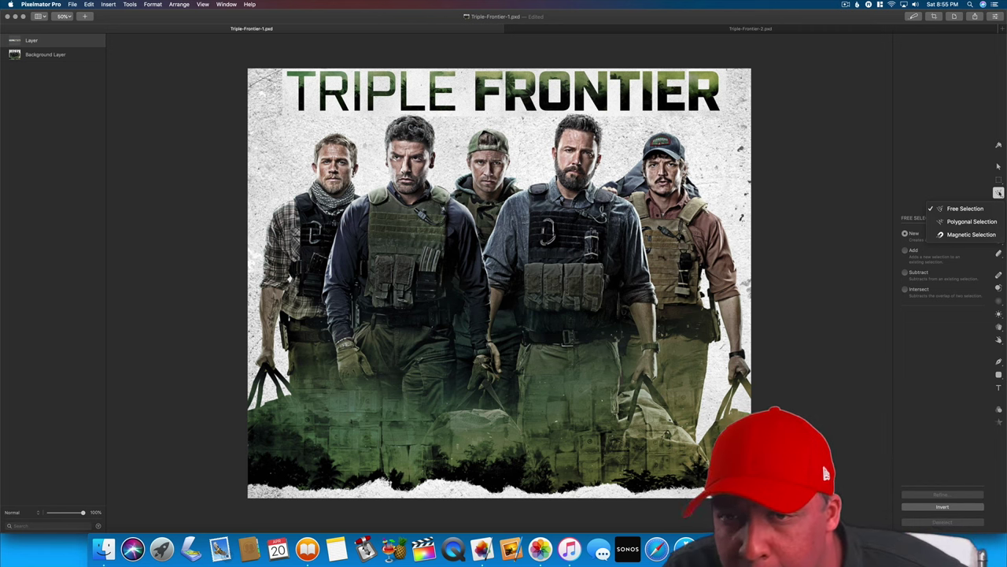
click(965, 209)
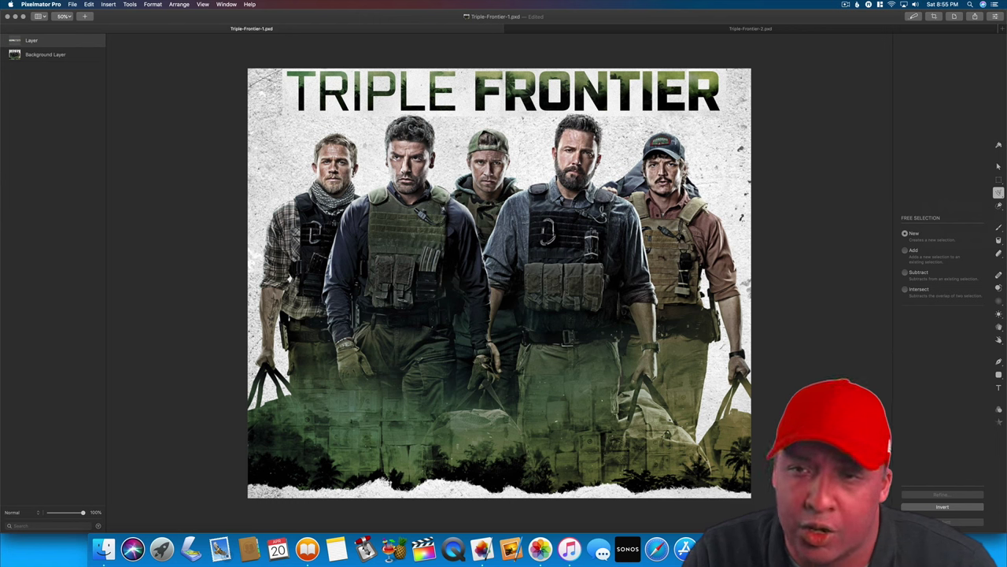
click(997, 192)
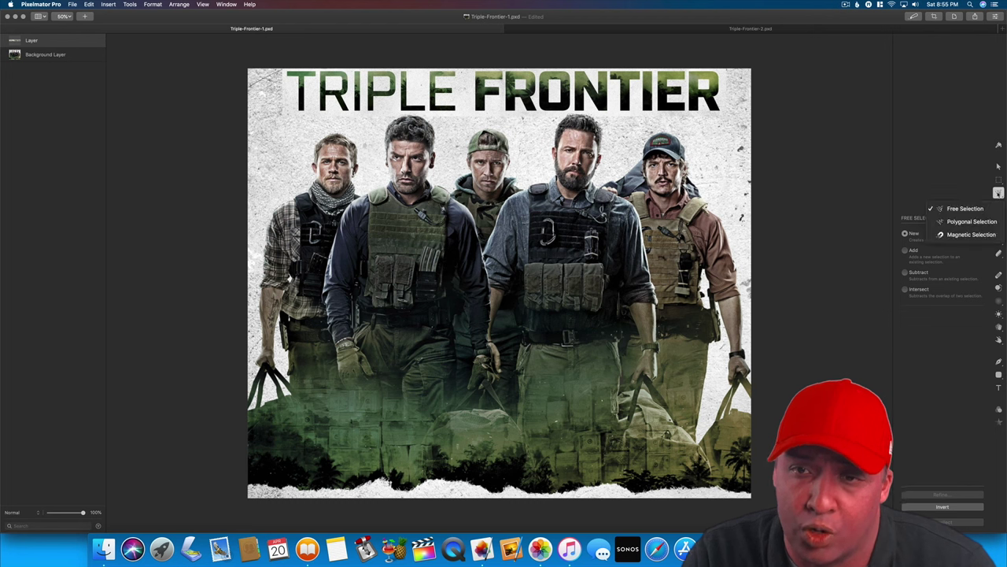
click(997, 192)
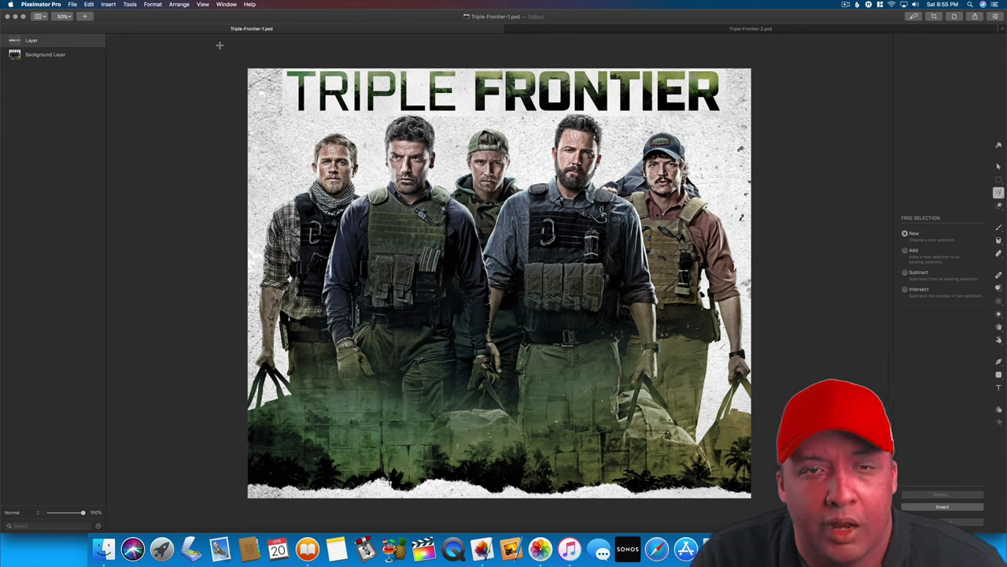
- Merge all layers of the poster into a single layer
click(174, 6)
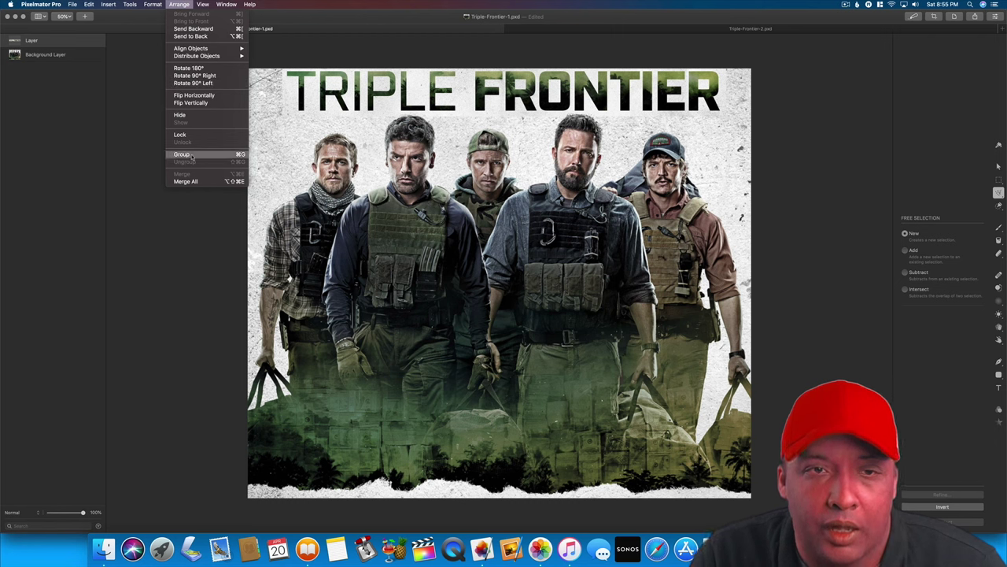
click(186, 181)
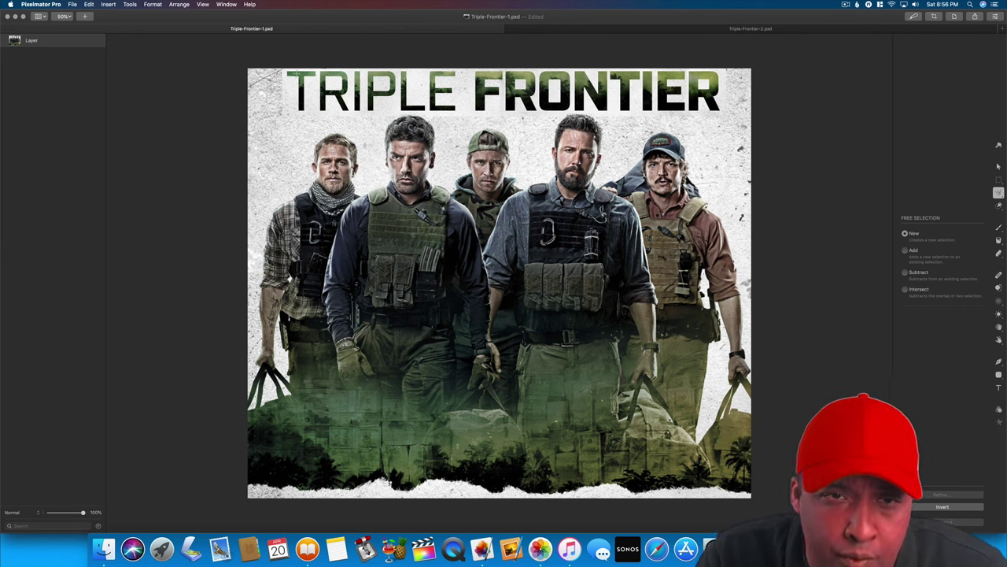
- Select all the letters of the TRIPLE FRONTIER title with Quick Selection, adding them to one selection, and invert the selection
click(999, 207)
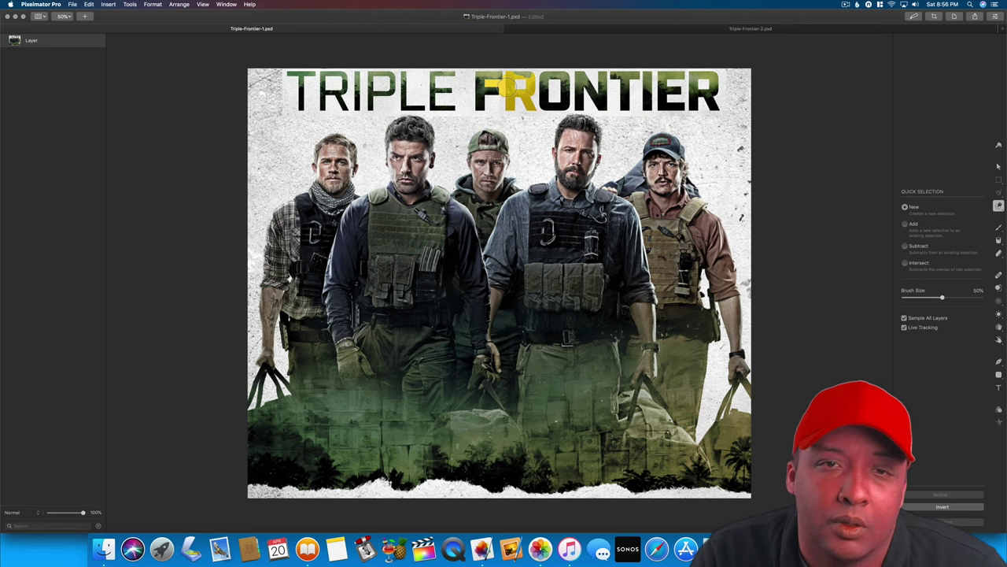
click(300, 79)
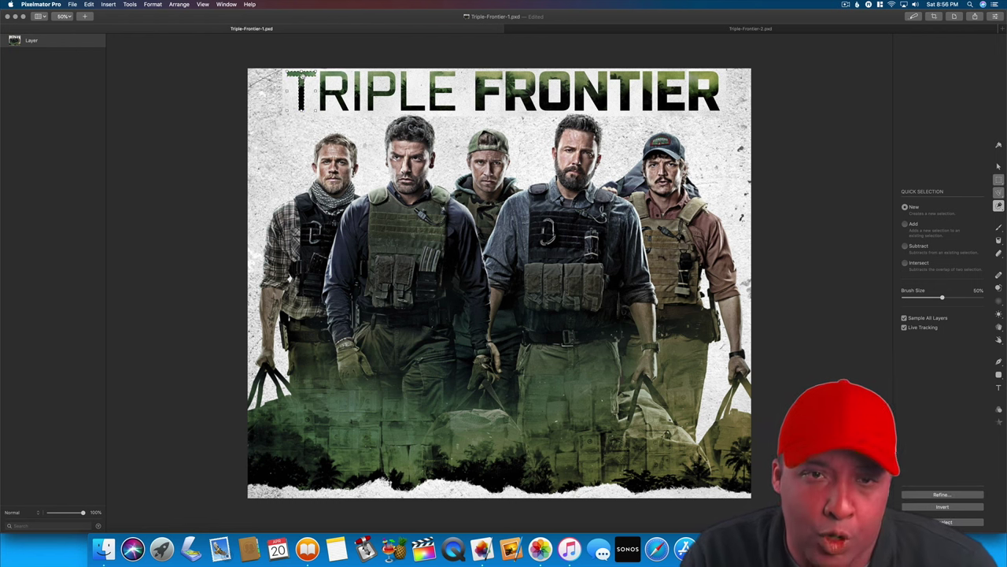
key(shift)
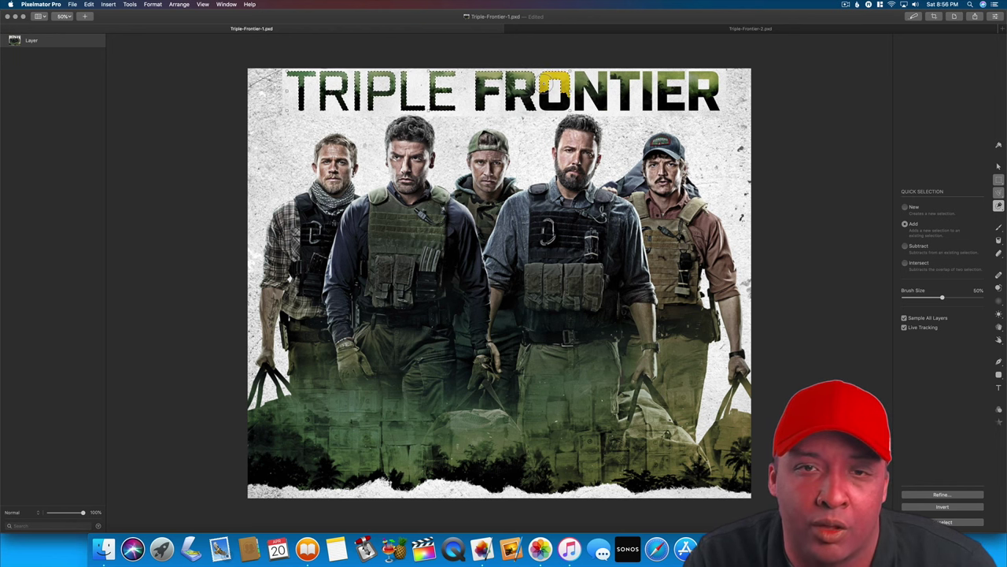
click(555, 92)
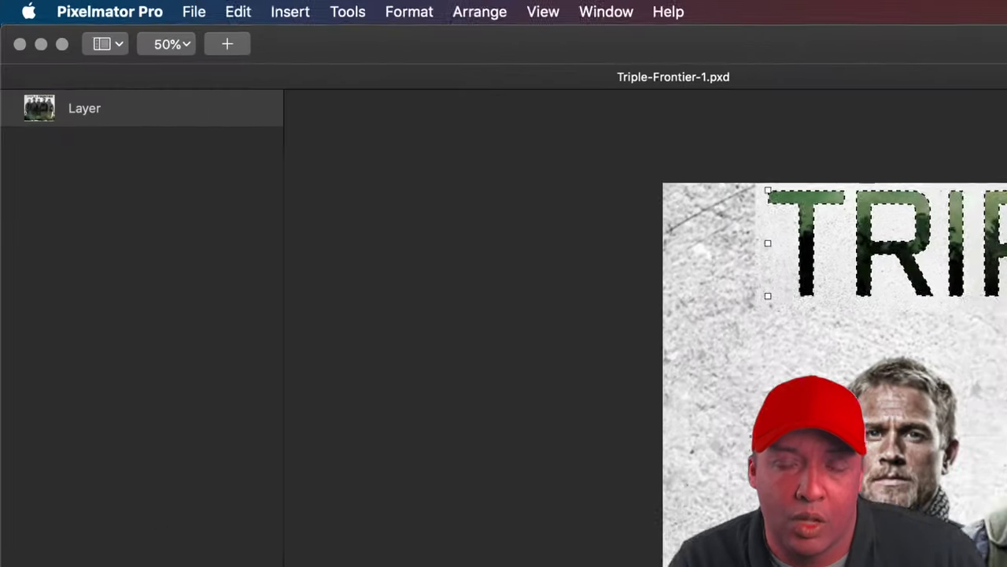
click(250, 13)
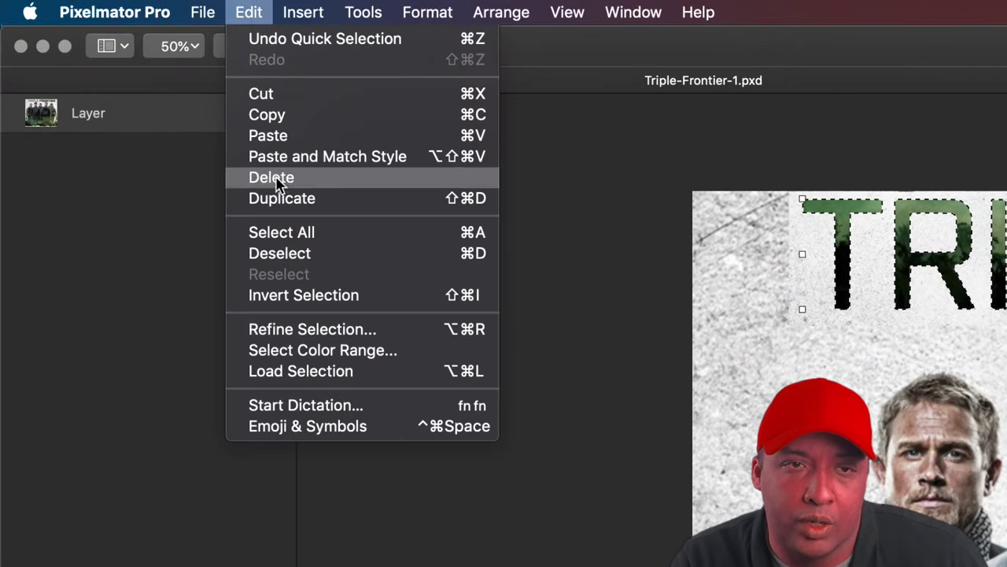
click(319, 297)
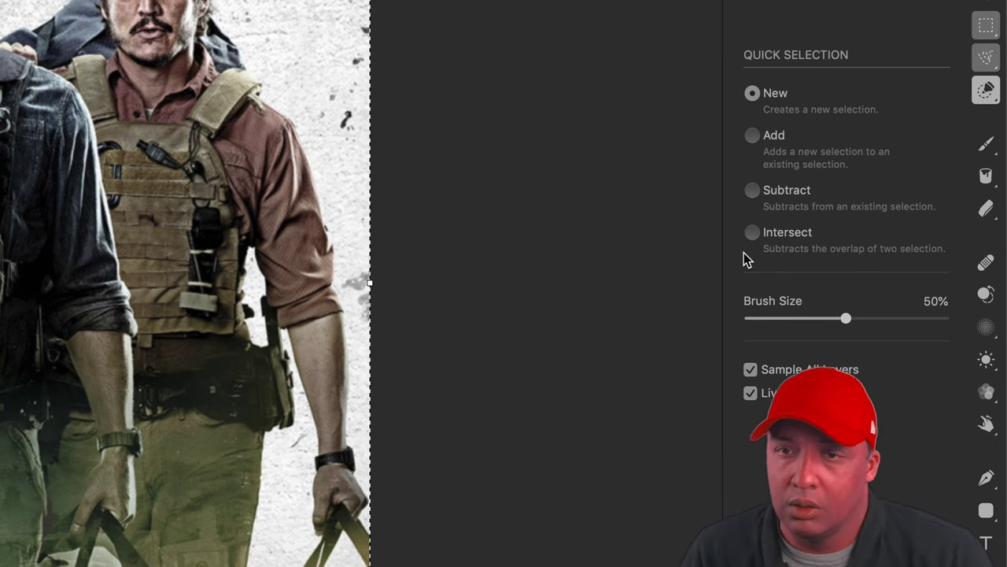
- Clone background texture from beside the leftmost man's head over the pasted patch around the TRIPLE letters with a slightly larger brush, undoing the last misplaced stroke
click(986, 294)
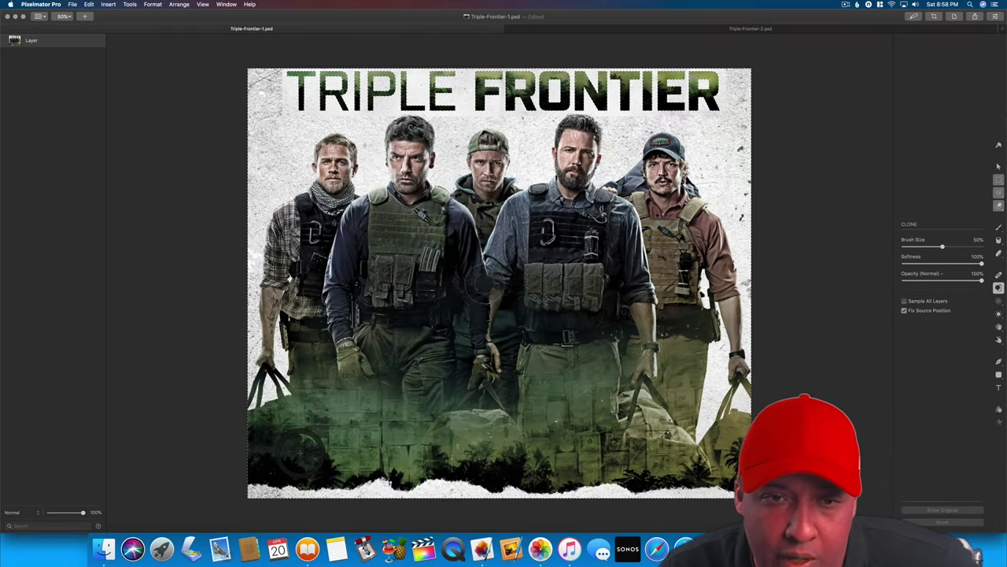
alt+click(304, 454)
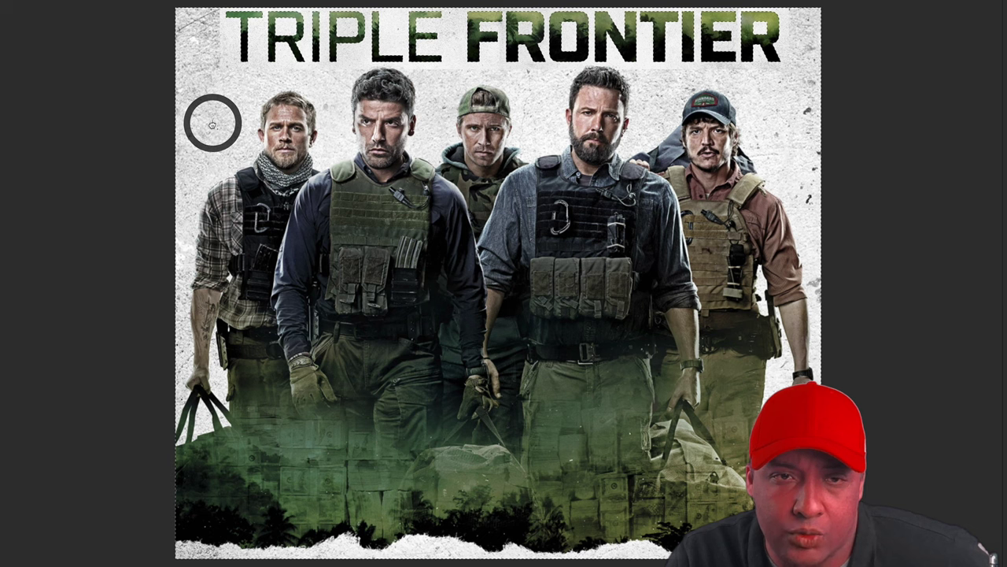
key(bracketright)
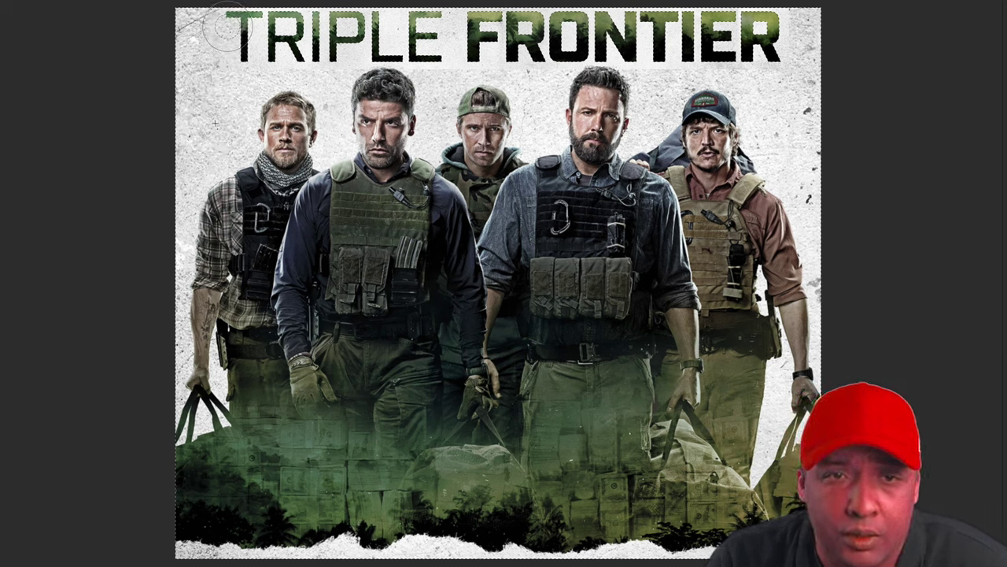
drag(227, 26, 240, 33)
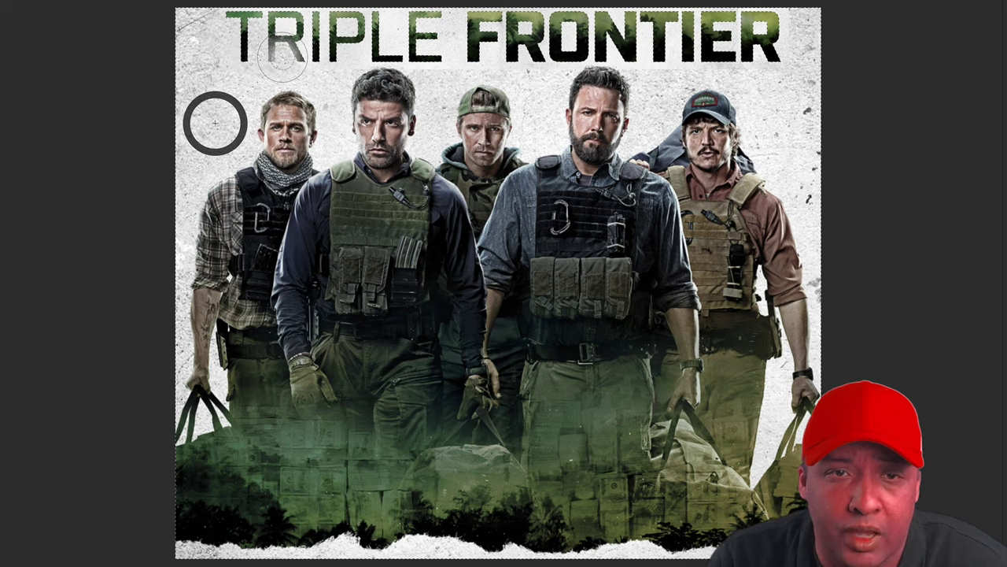
click(282, 57)
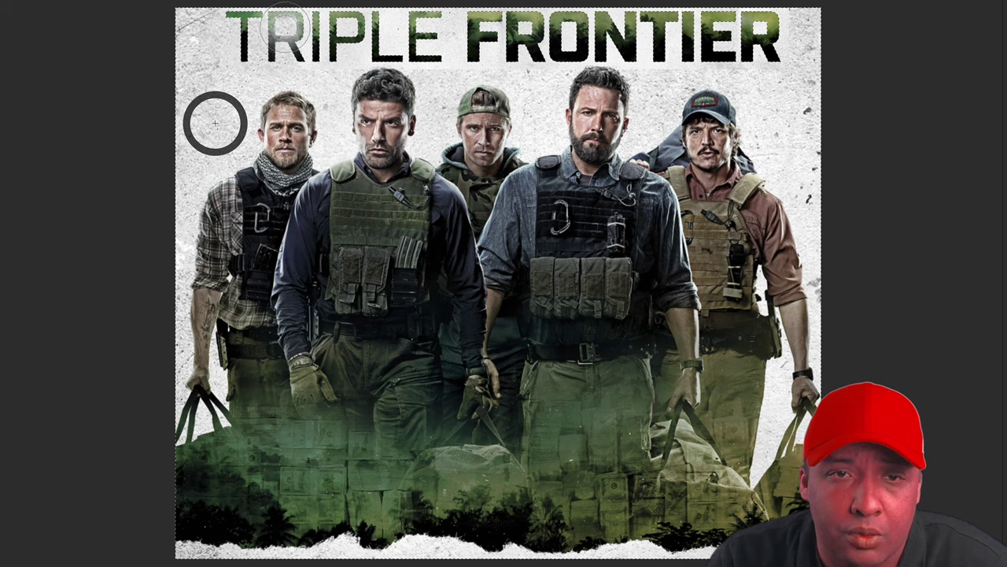
click(282, 29)
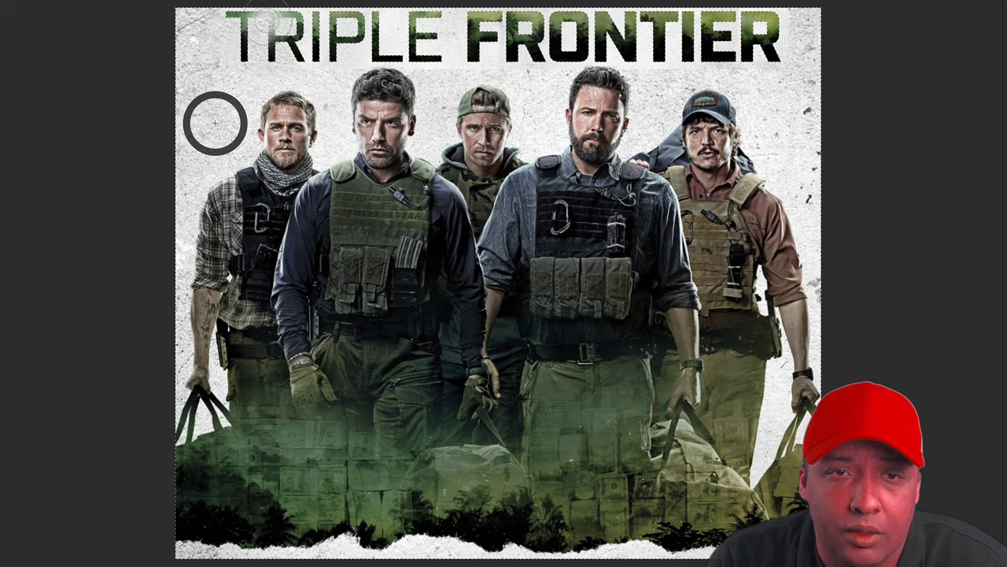
click(306, 35)
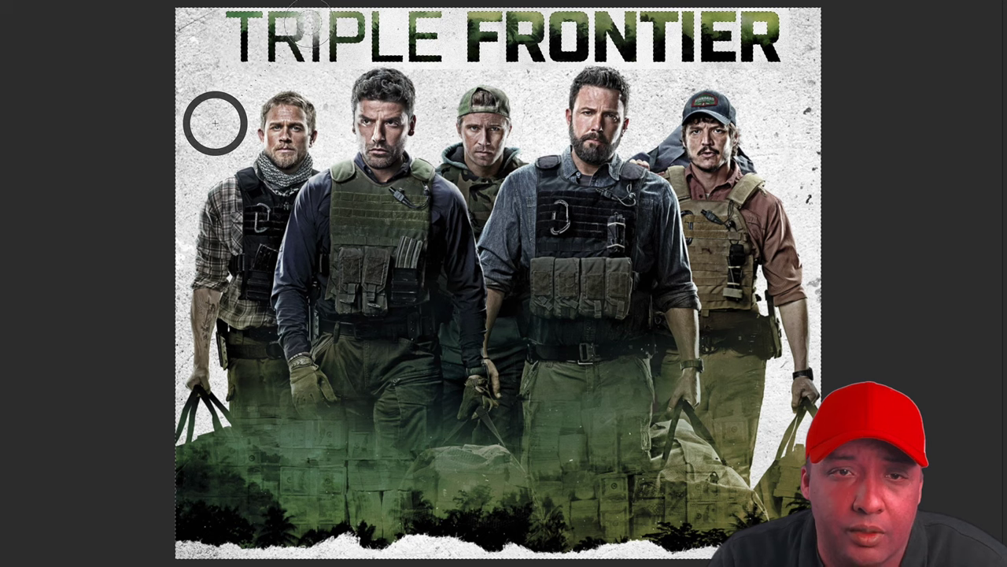
click(331, 35)
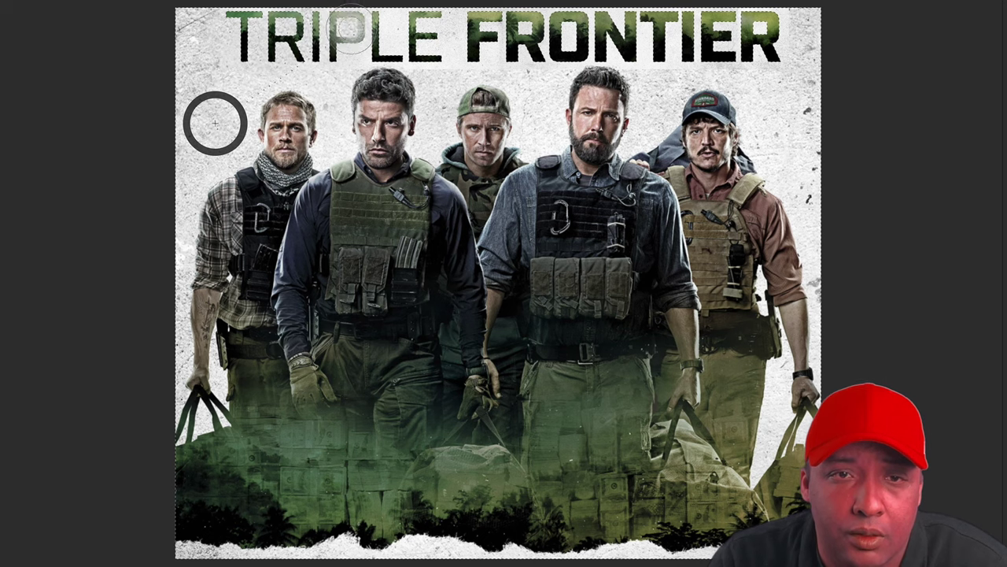
click(325, 62)
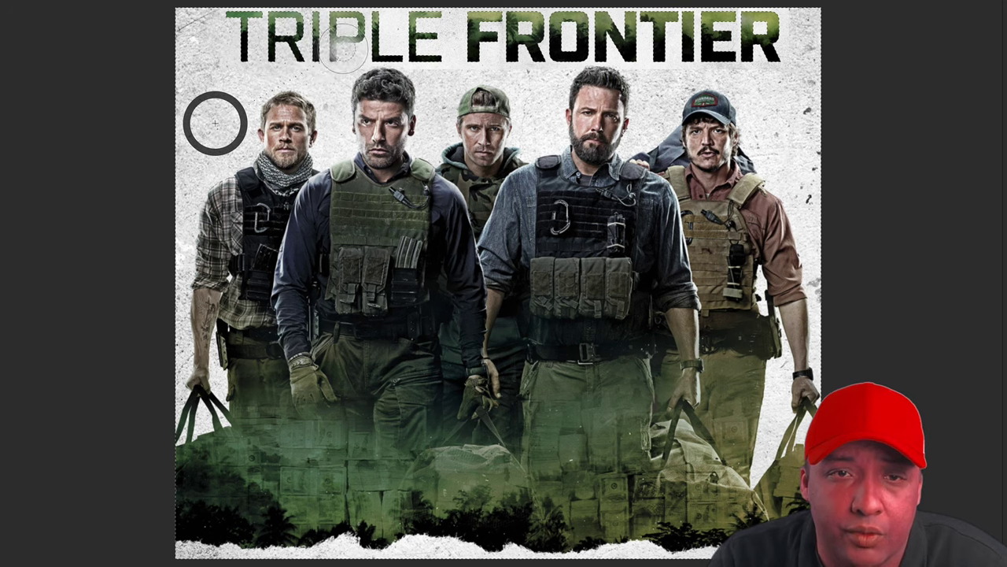
click(347, 45)
click(347, 45)
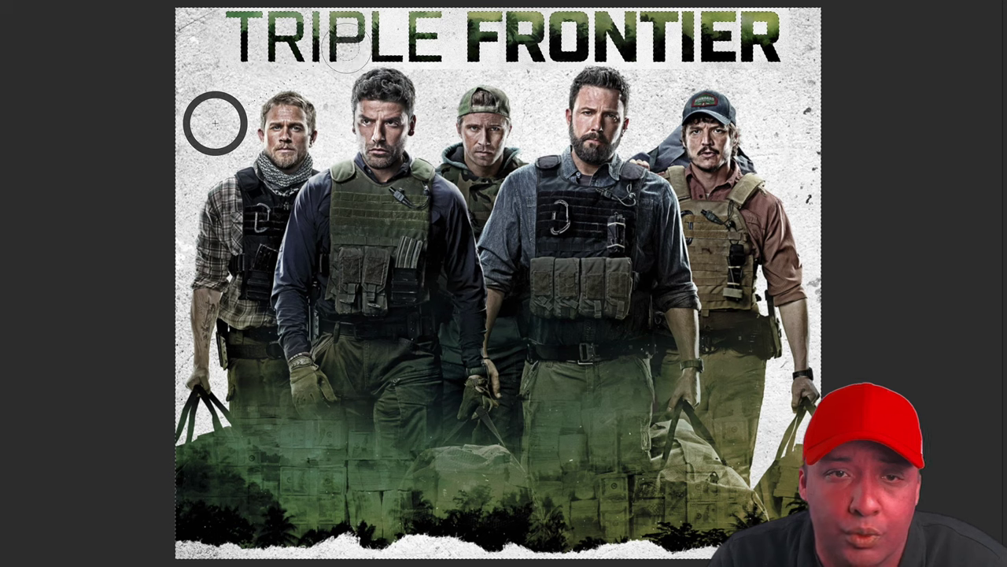
click(370, 28)
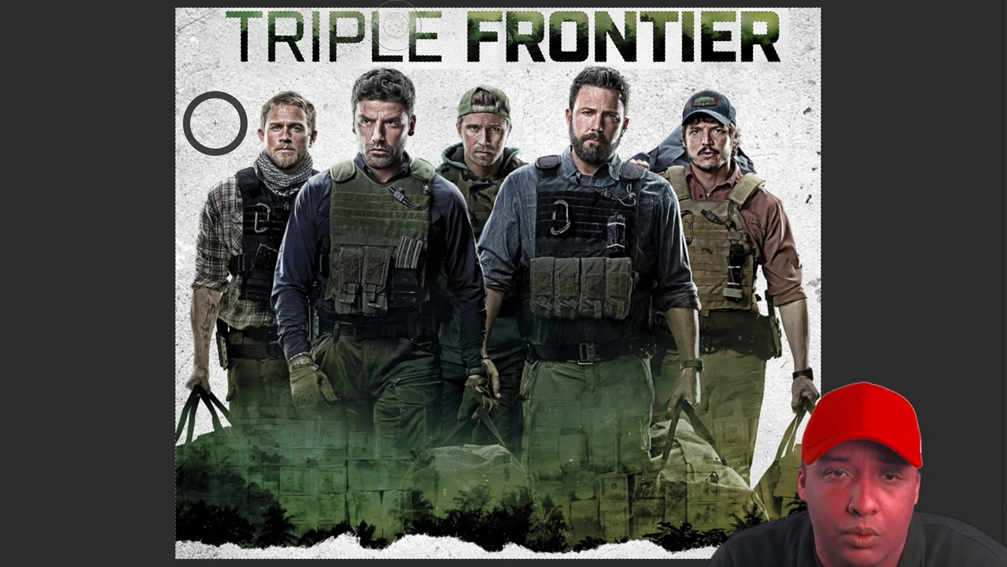
key(ctrl+z)
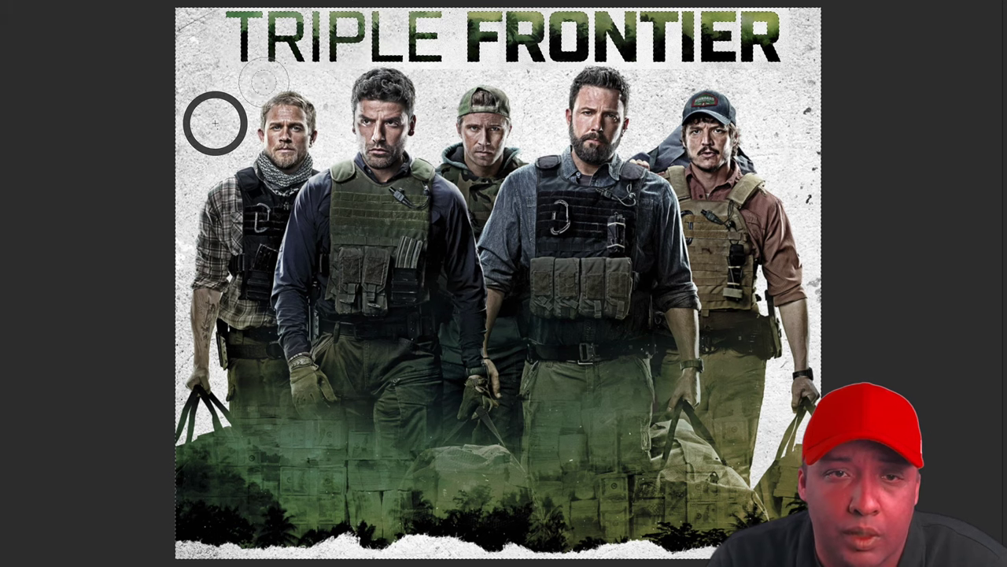
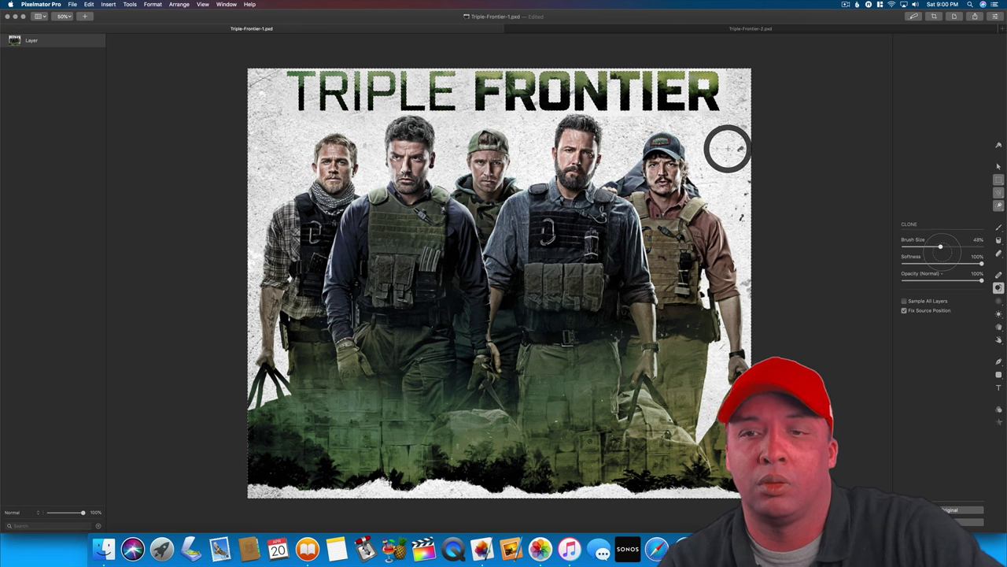
- Set the Clone brush size to 49% and clone background texture around the final R of FRONTIER, undoing the last stroke
key(bracketright)
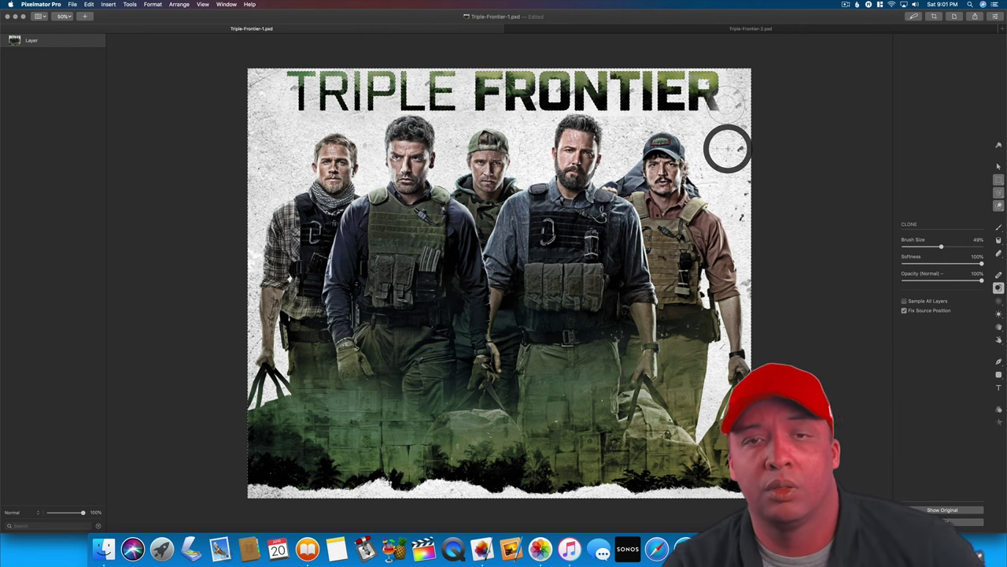
drag(712, 101, 706, 103)
key(super+z)
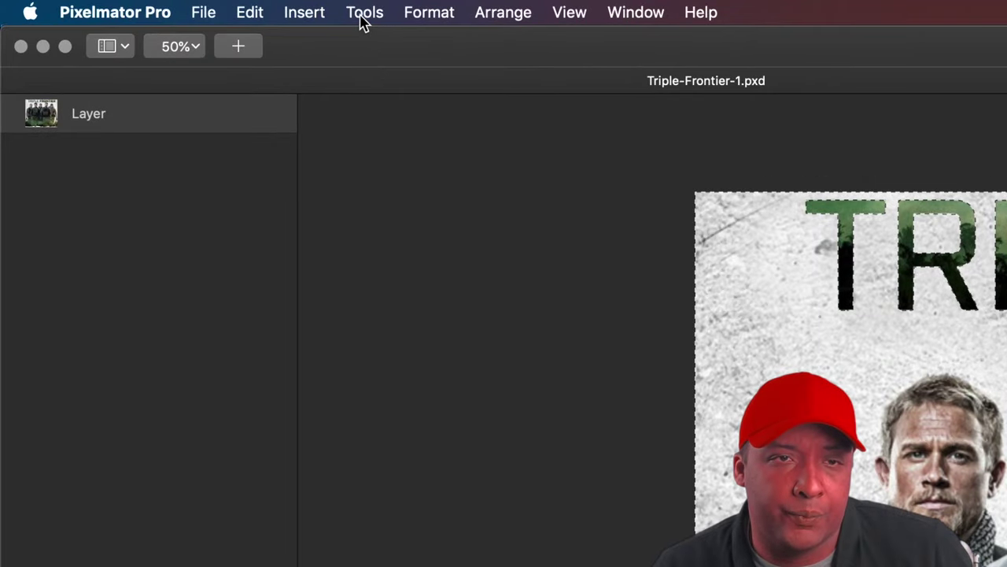
- Resize the canvas to 5120 by 2880 pixels, positioning the kept area at the poster's top edge to include the whole title
click(363, 14)
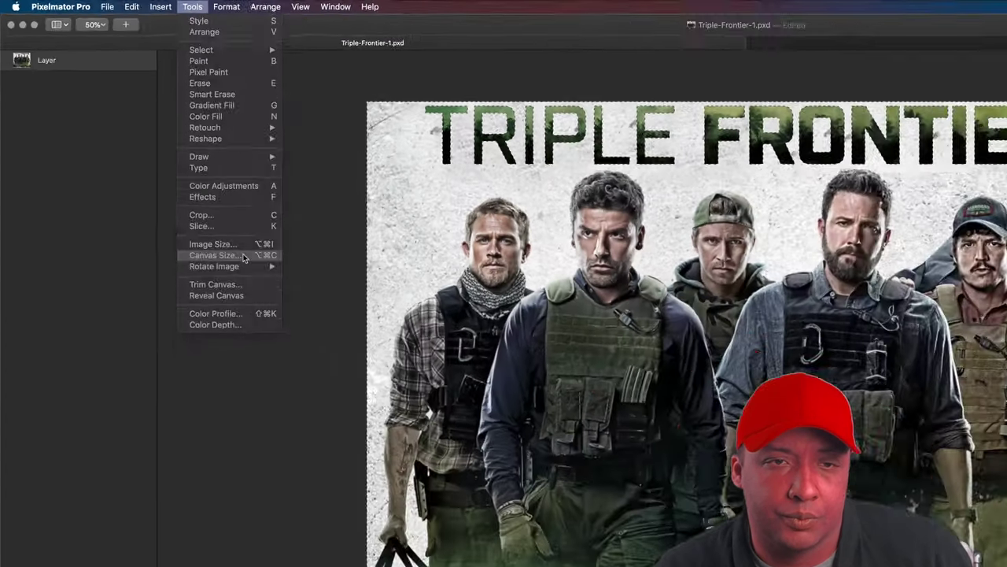
click(462, 488)
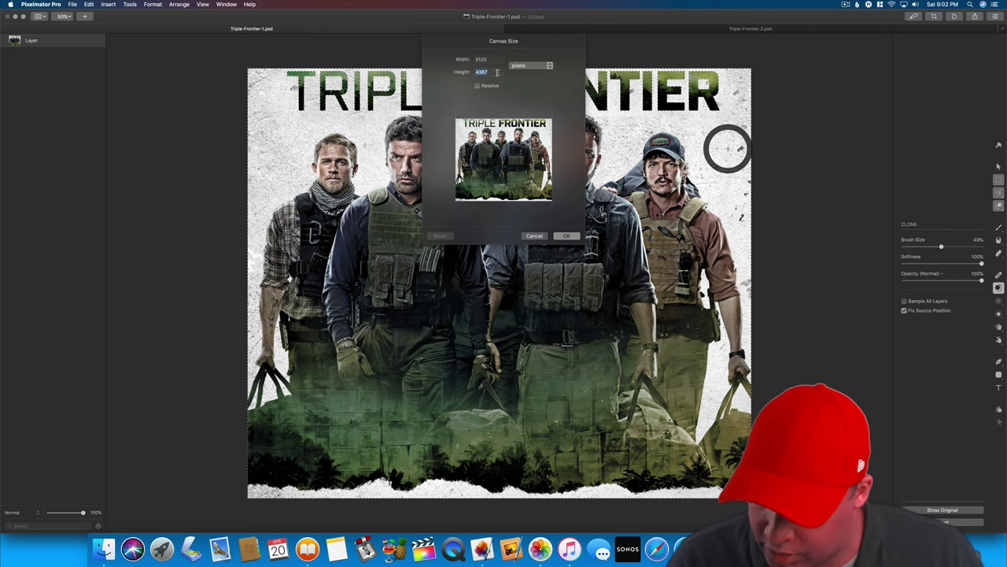
text(288)
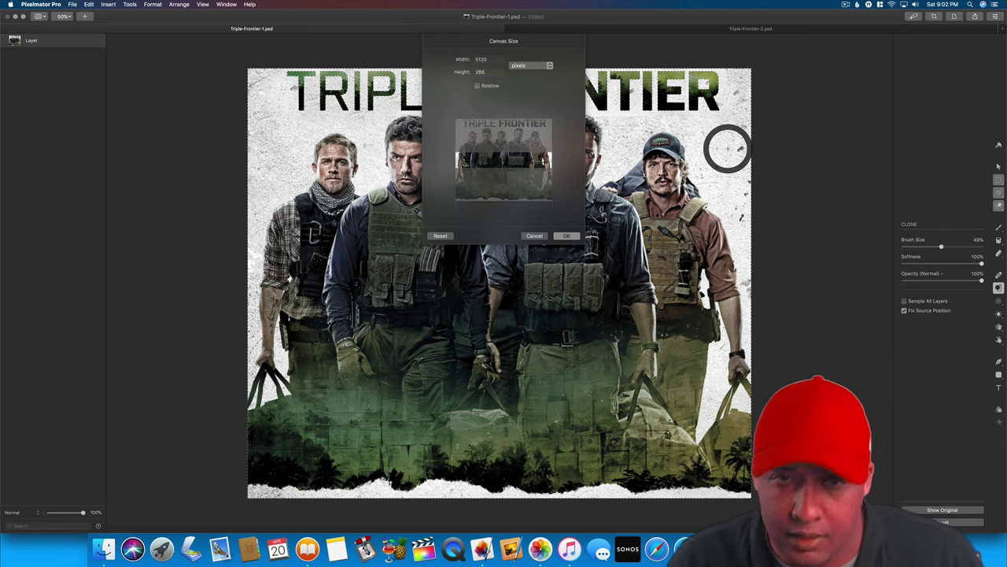
text(0)
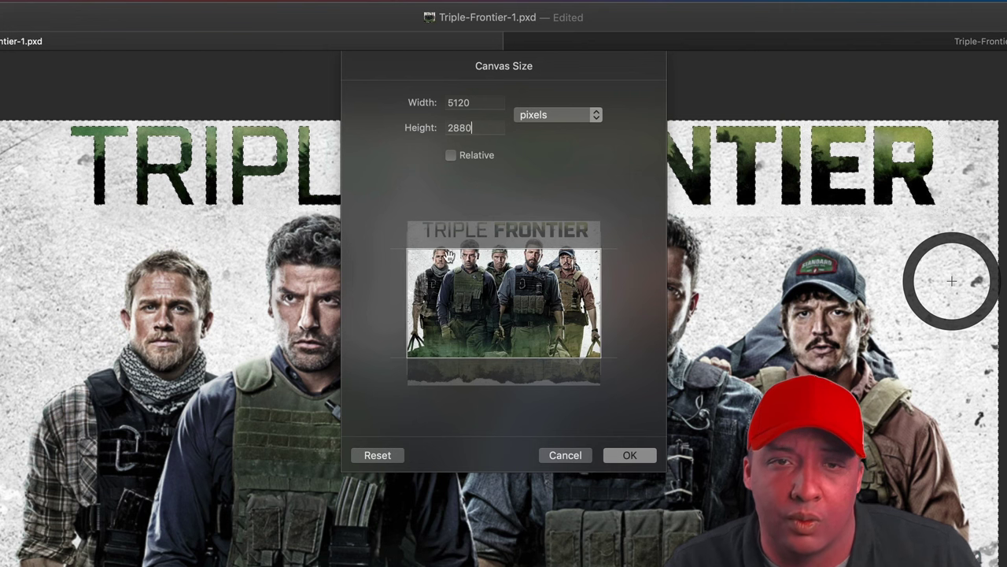
drag(502, 296, 509, 277)
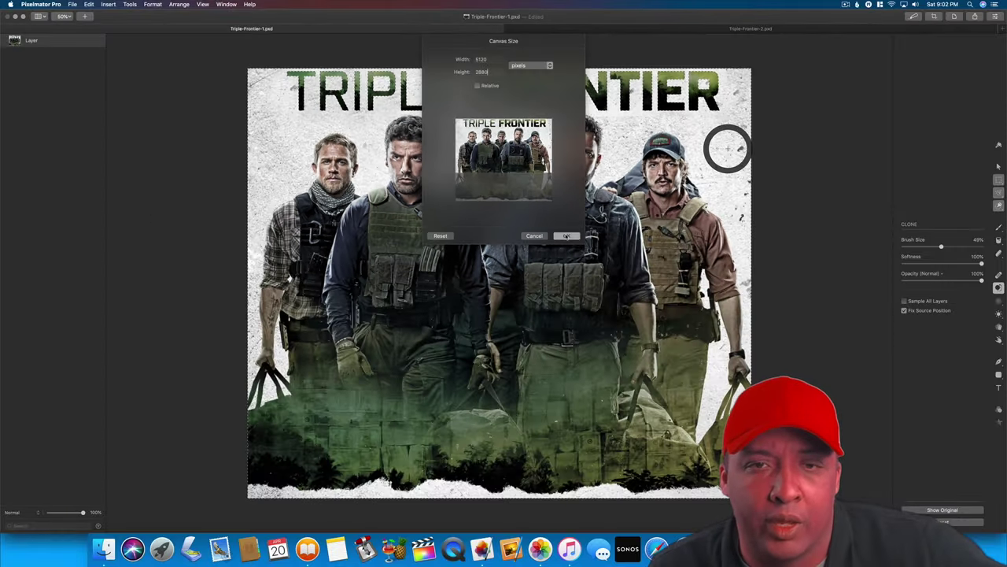
click(565, 235)
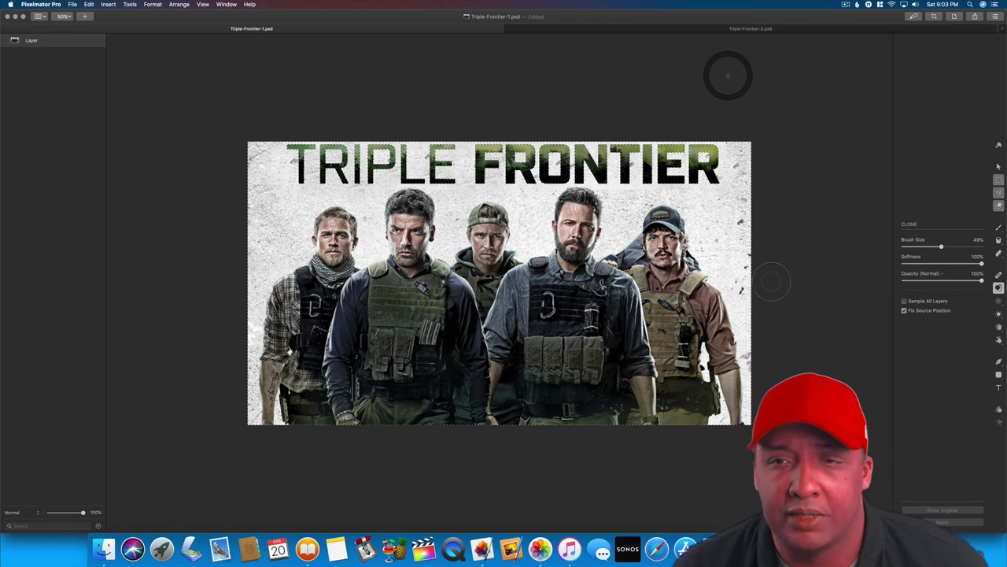
- Switch to the Arrange tool and deselect the inverted title selection
click(998, 168)
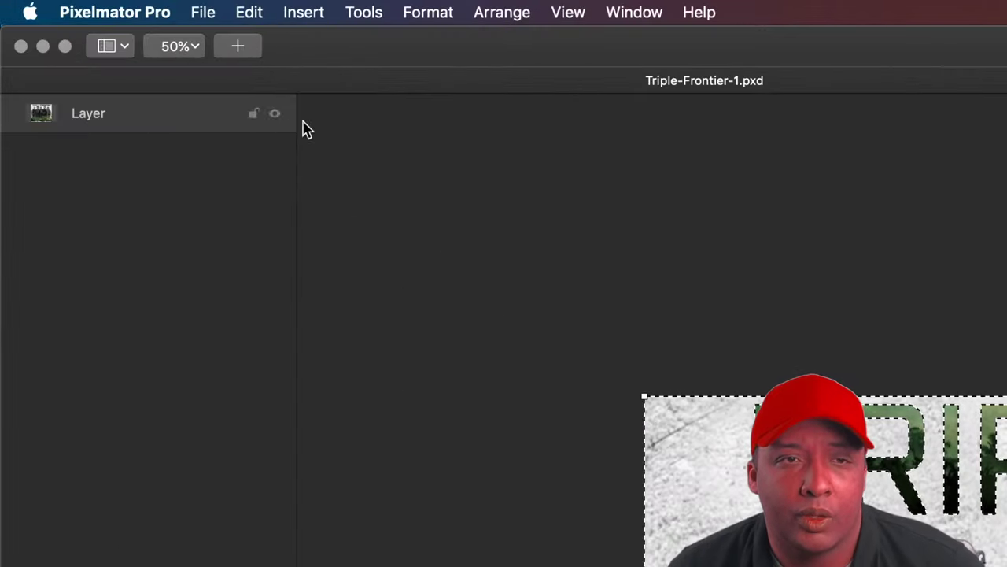
click(254, 12)
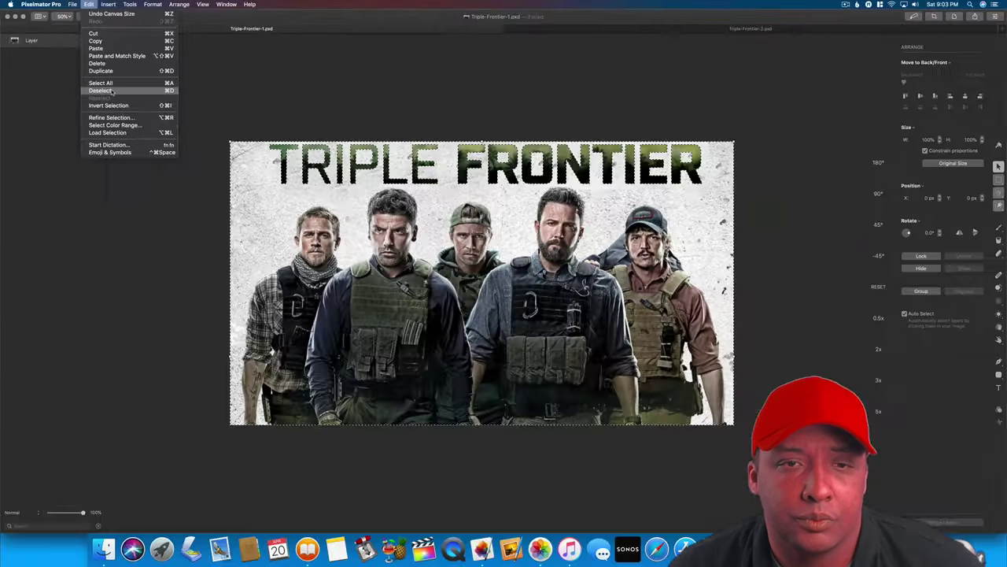
click(100, 90)
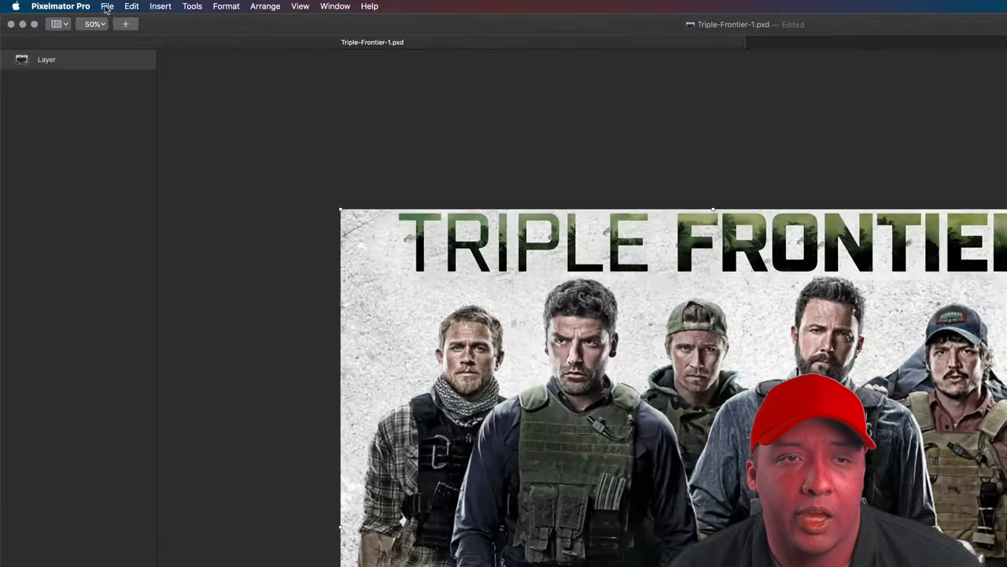
- Export the image as a JPEG named TripleFrontierWallpaper to the ShowWallpaper folder, with the sRGB color profile and 100% quality
click(73, 5)
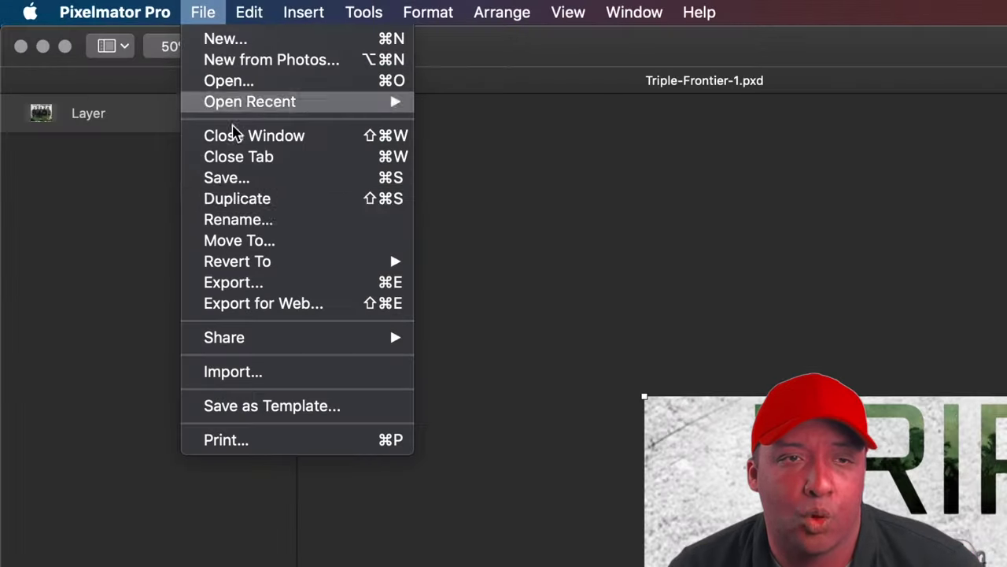
click(291, 285)
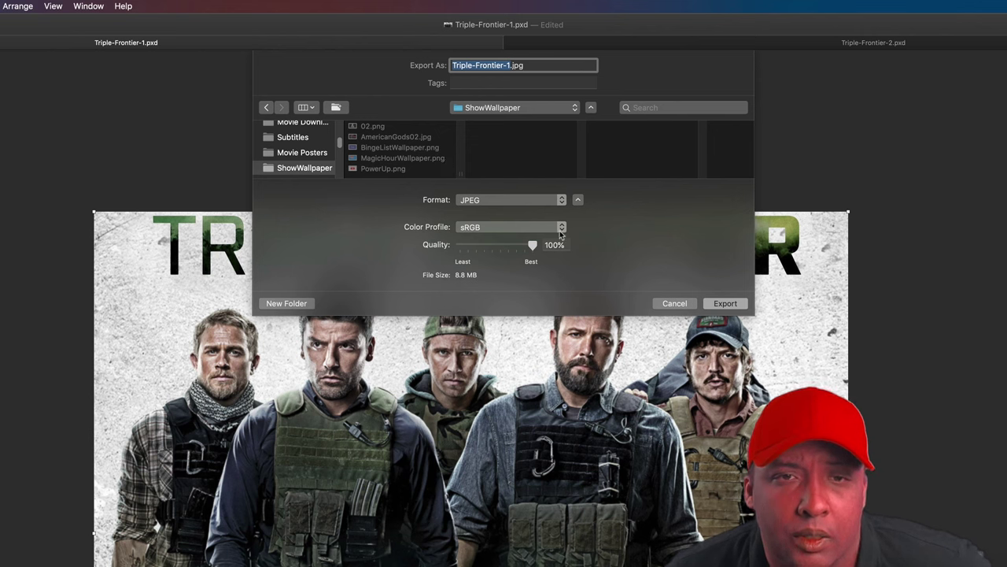
click(511, 64)
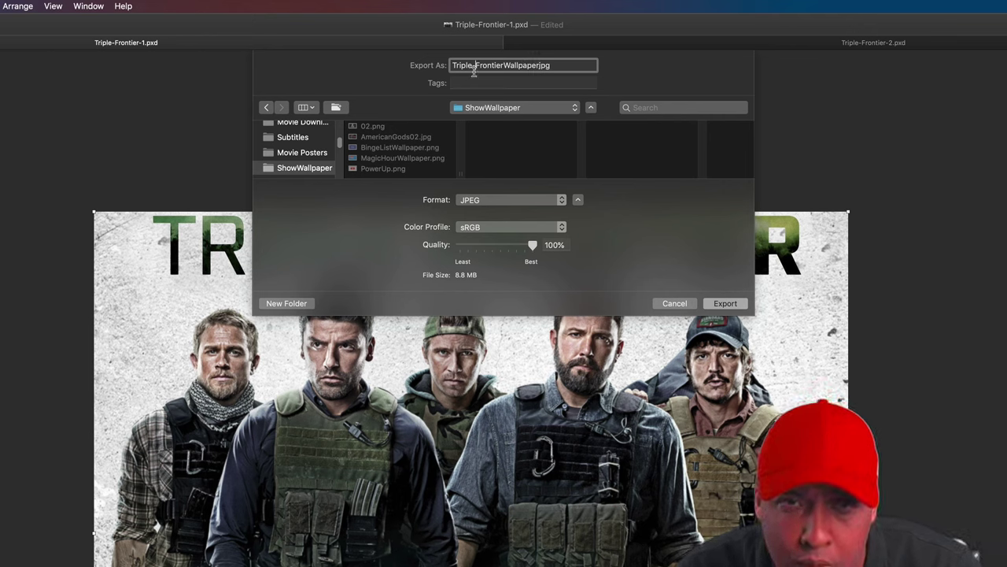
key(BackSpace)
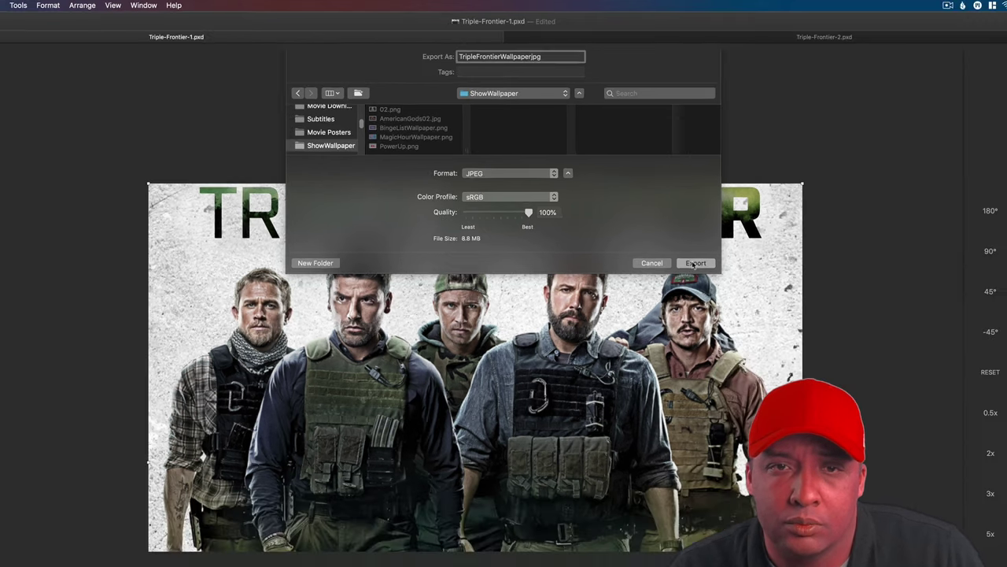
click(725, 303)
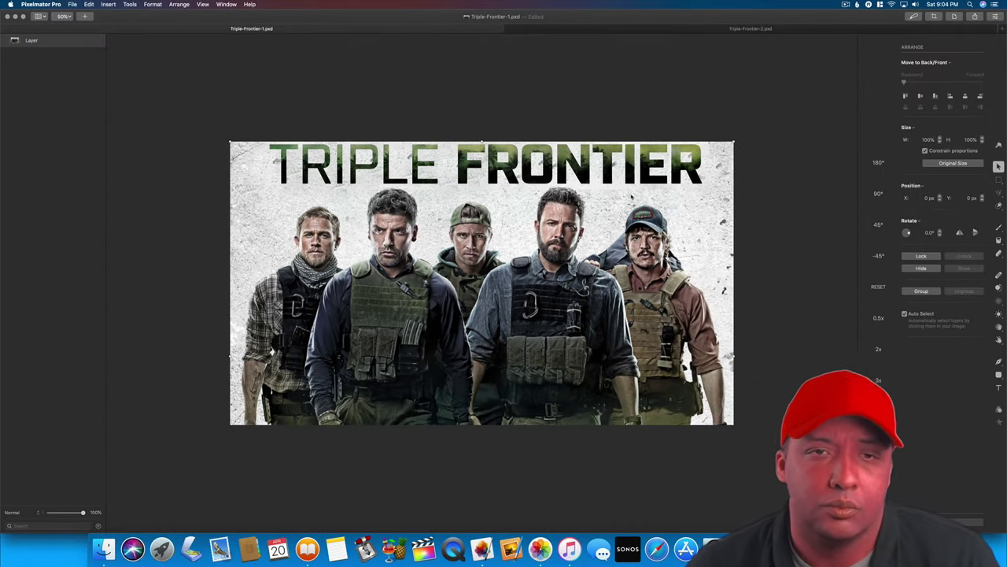
- Quit Pixelmator Pro, saving the changes in both open documents
click(48, 6)
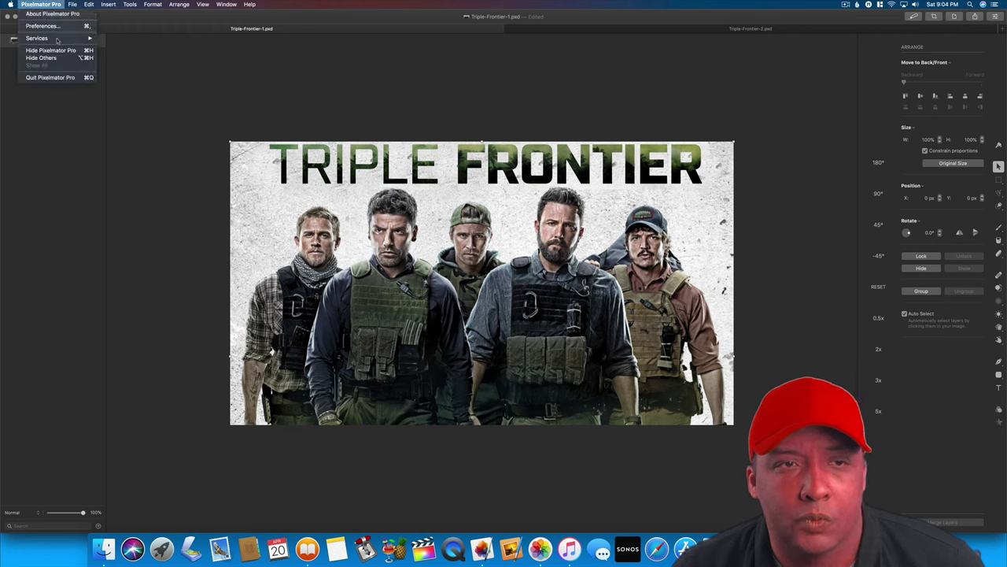
click(55, 78)
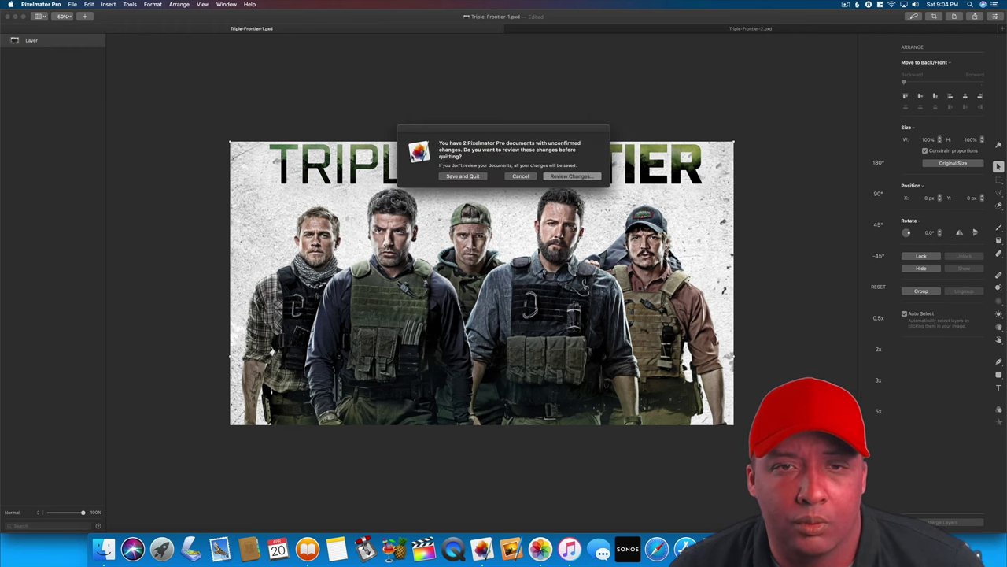
click(476, 177)
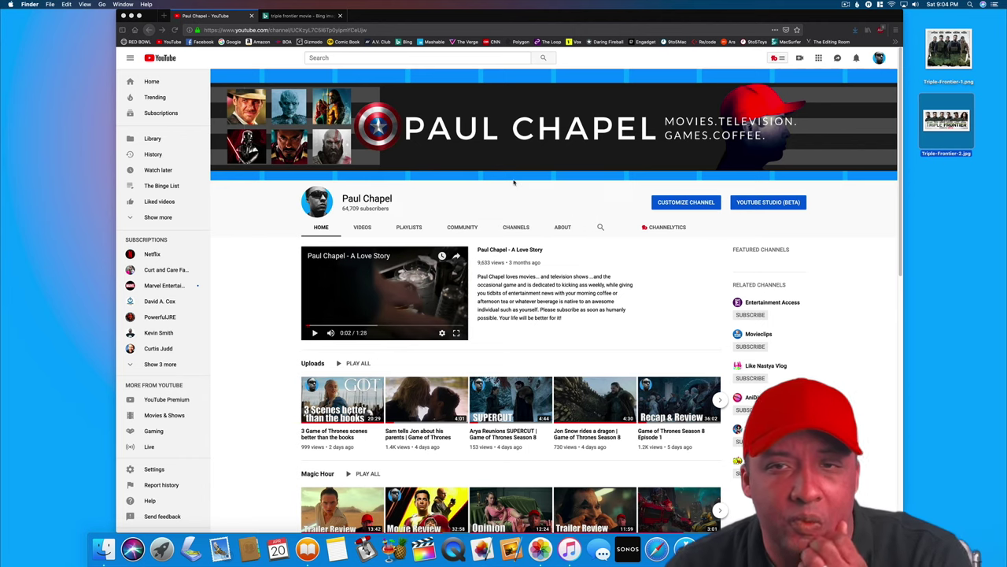
- Move Triple-Frontier-1.png and Triple-Frontier-2.jpg from the desktop to the Trash and minimize the browser window
drag(923, 88, 968, 134)
right_click(952, 55)
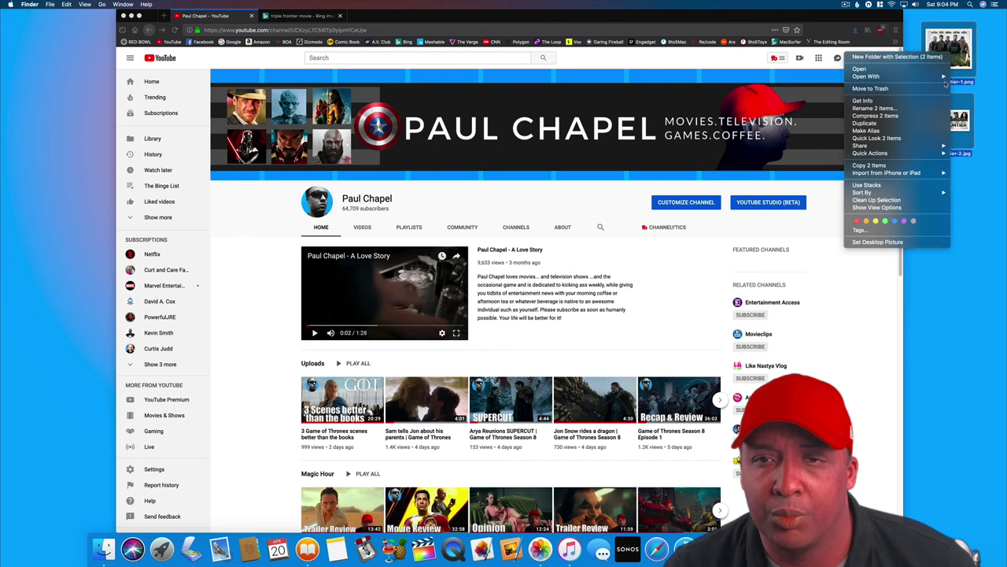
click(871, 88)
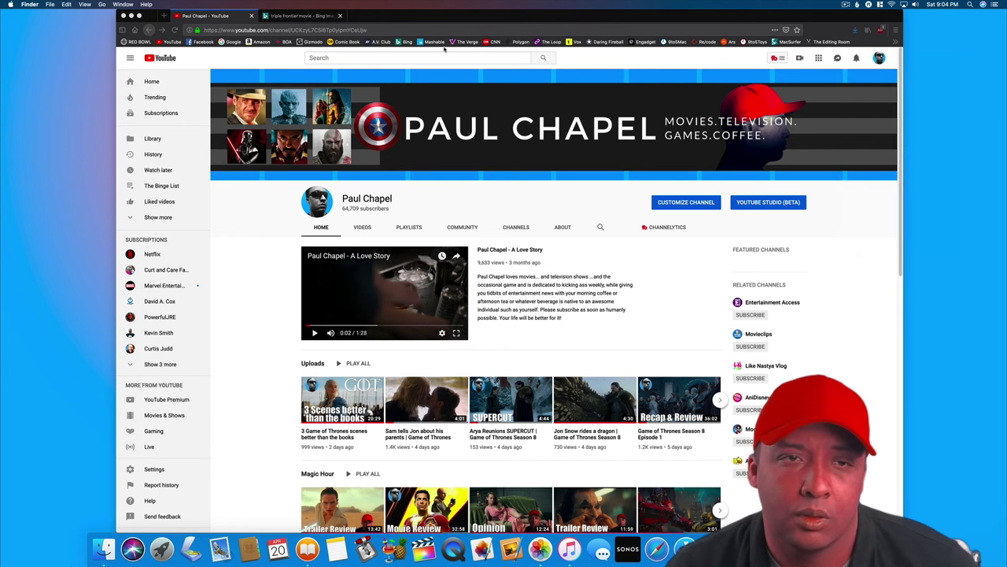
click(131, 15)
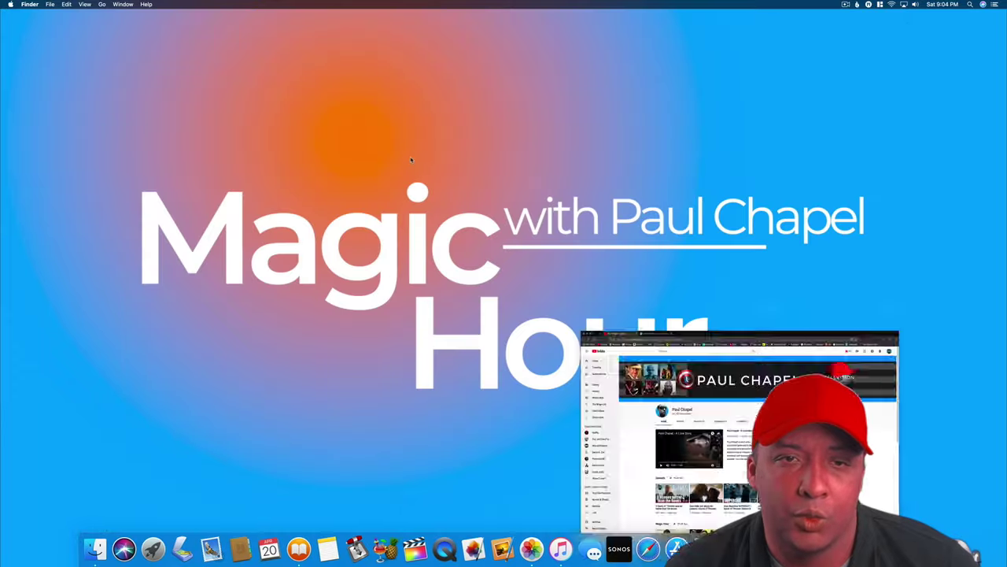
- Set TripleFrontierWallpaper.jpg from the ShowWallpaper folder as the desktop picture and close the desktop background settings
right_click(447, 133)
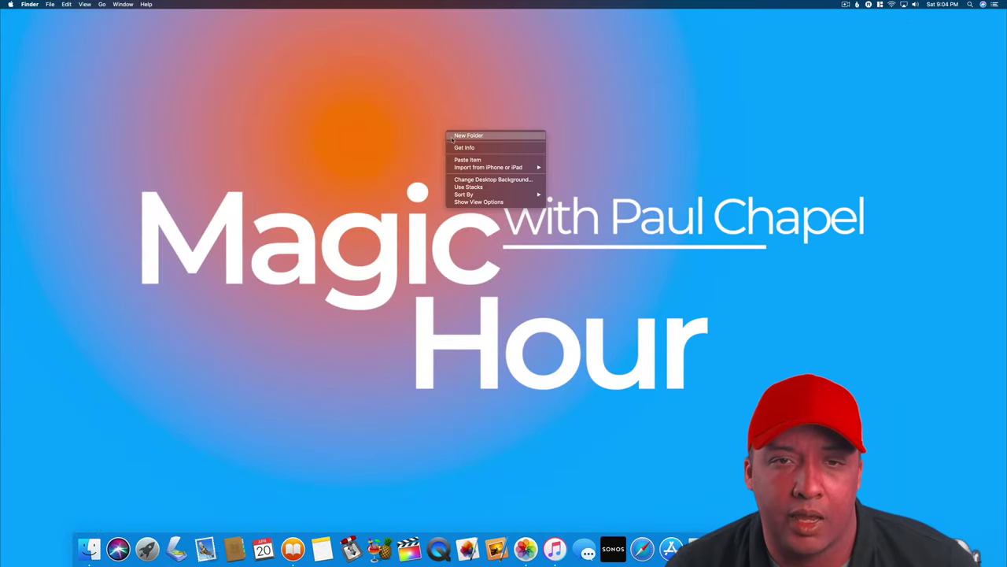
click(496, 180)
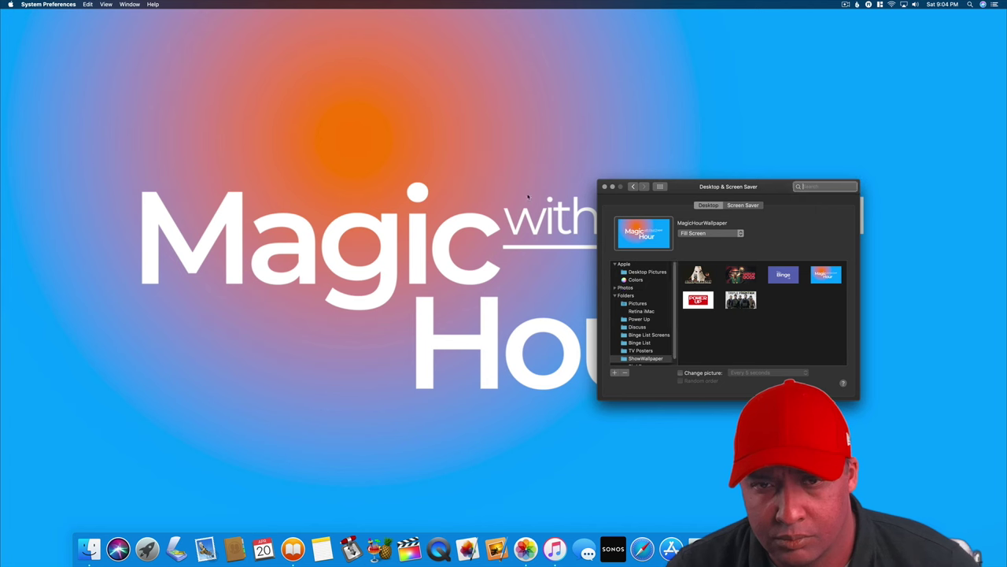
click(740, 299)
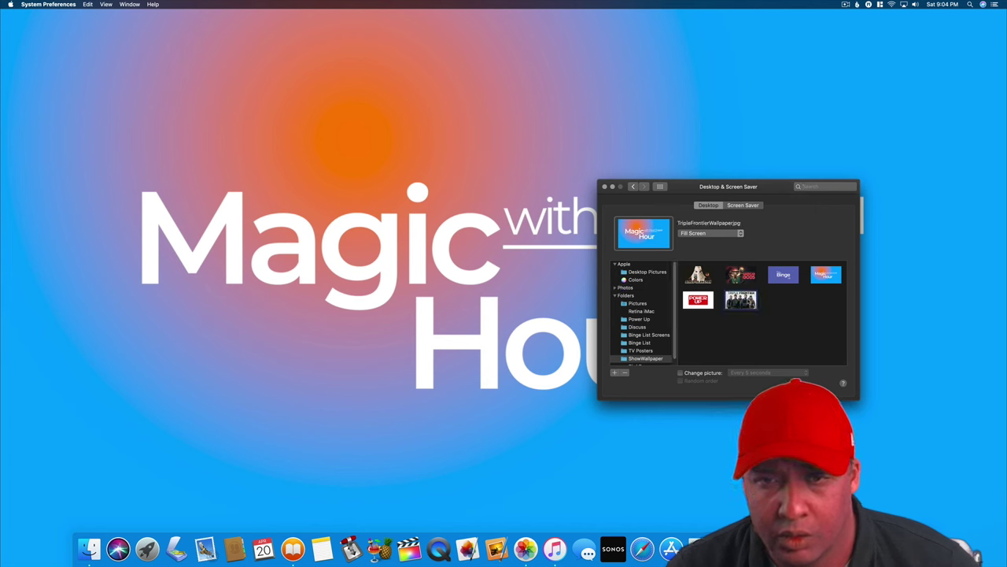
click(605, 186)
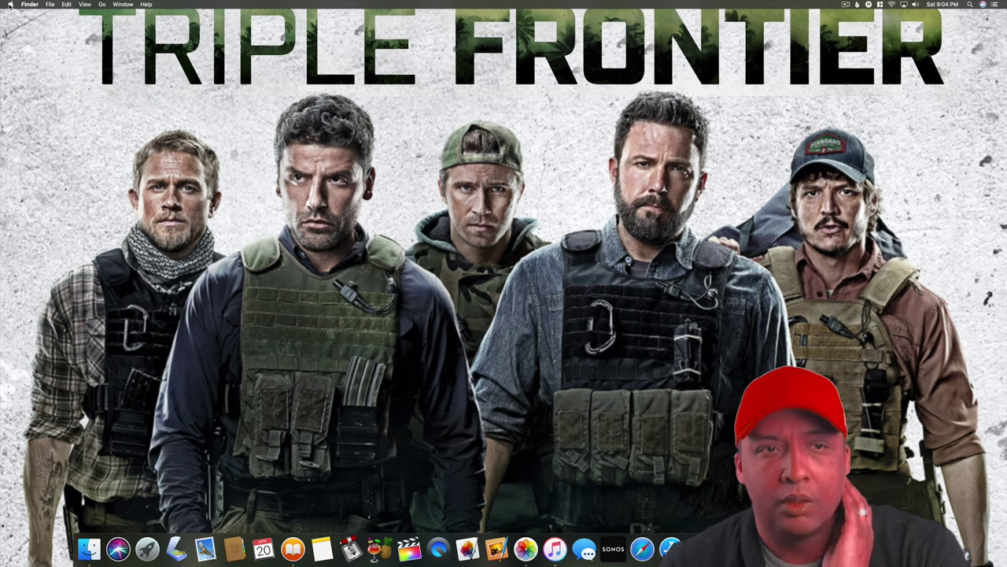
- Open the Dock settings in System Preferences and make the Dock hide and show automatically
click(9, 5)
click(30, 26)
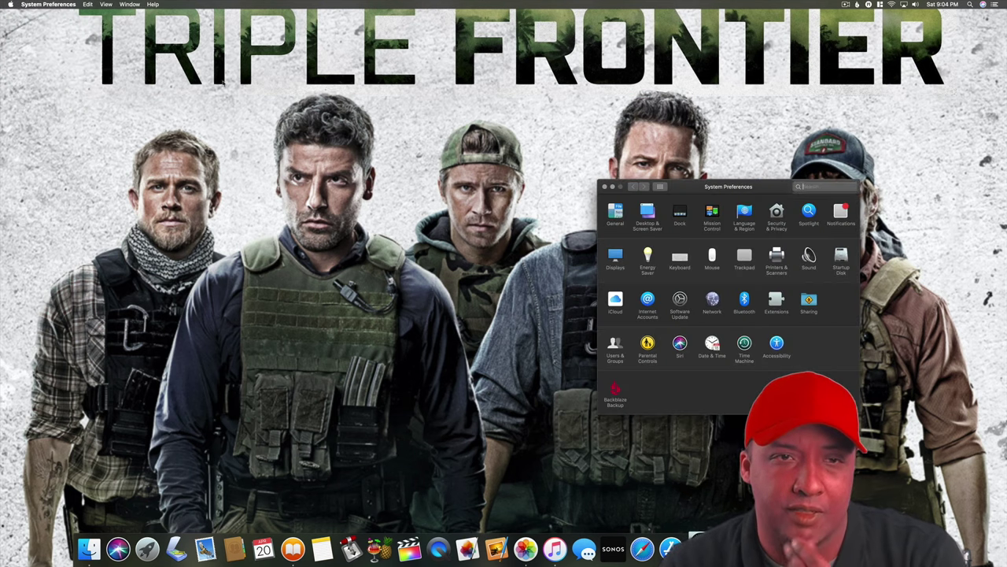
click(680, 217)
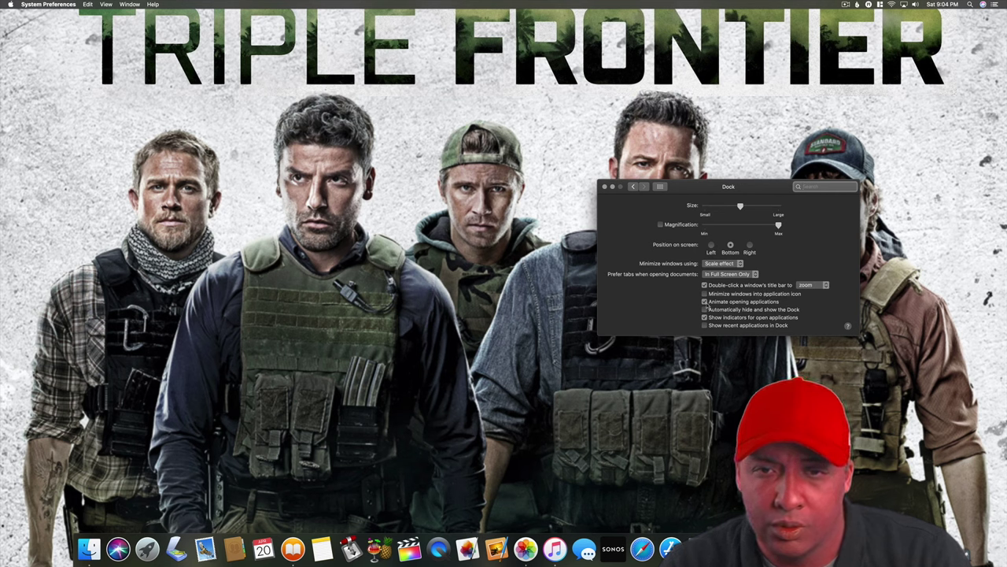
click(704, 310)
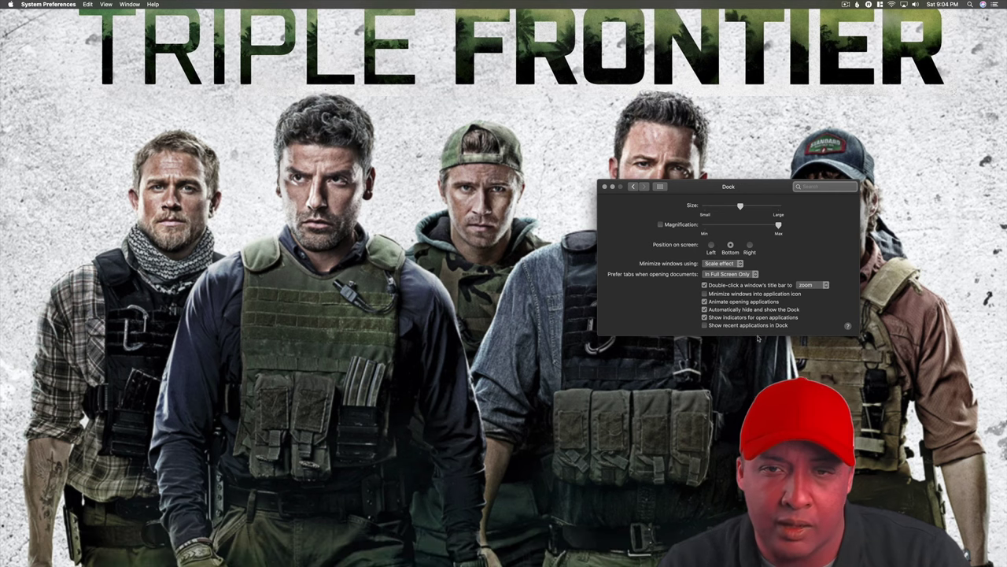
- Make the menu bar hide and show automatically in the General preferences, and reveal the hidden Dock
click(661, 188)
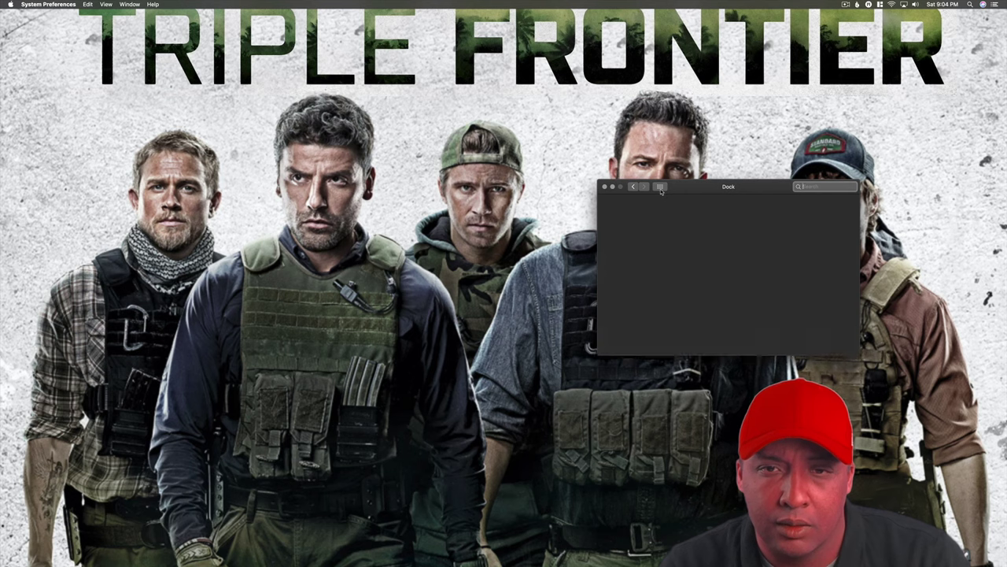
click(616, 212)
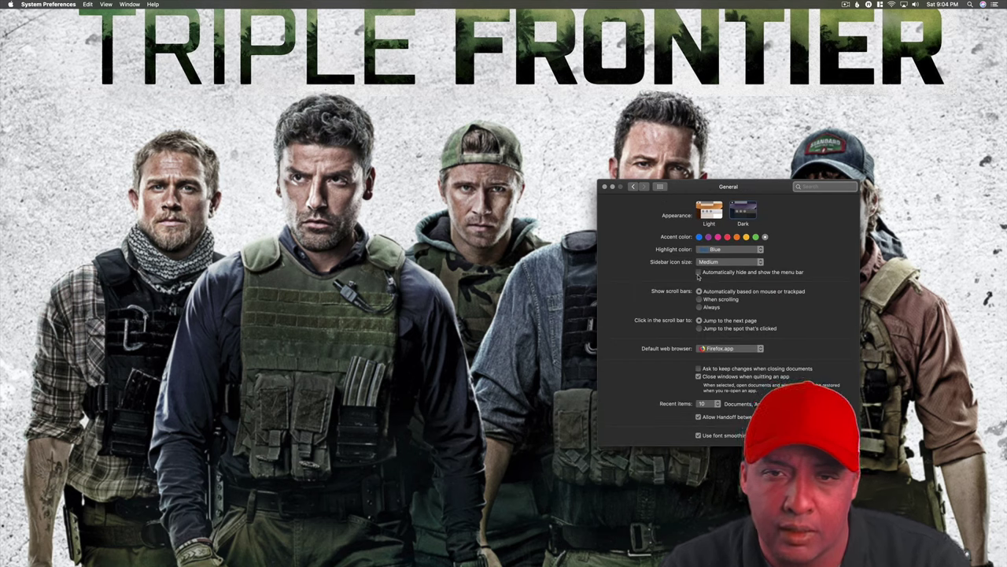
click(698, 273)
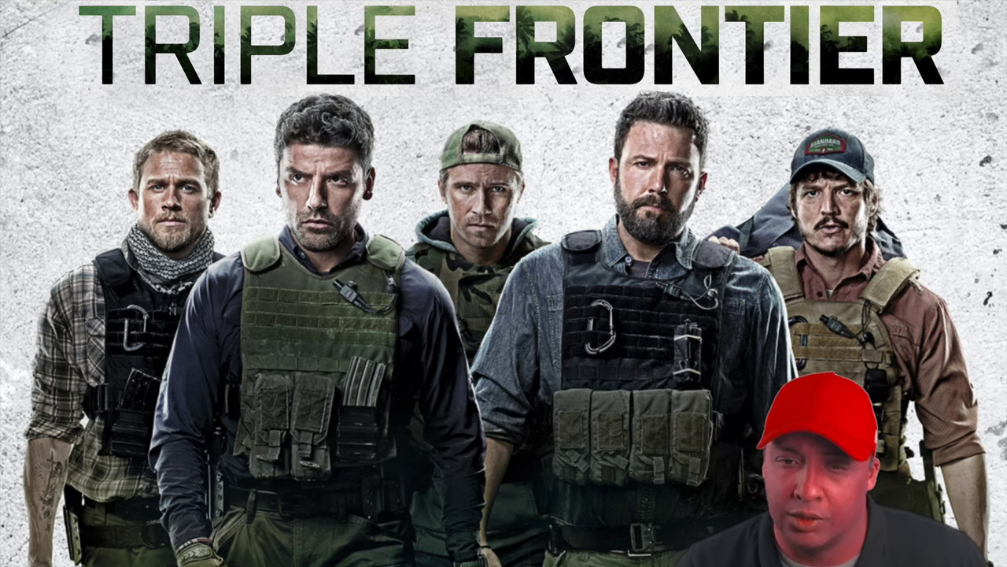
mouse_move(699, 548)
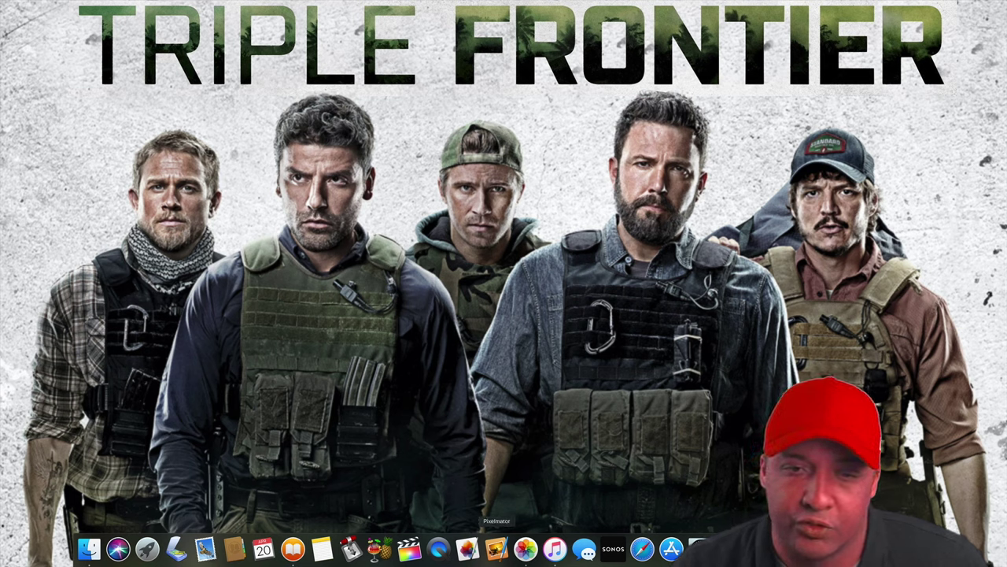